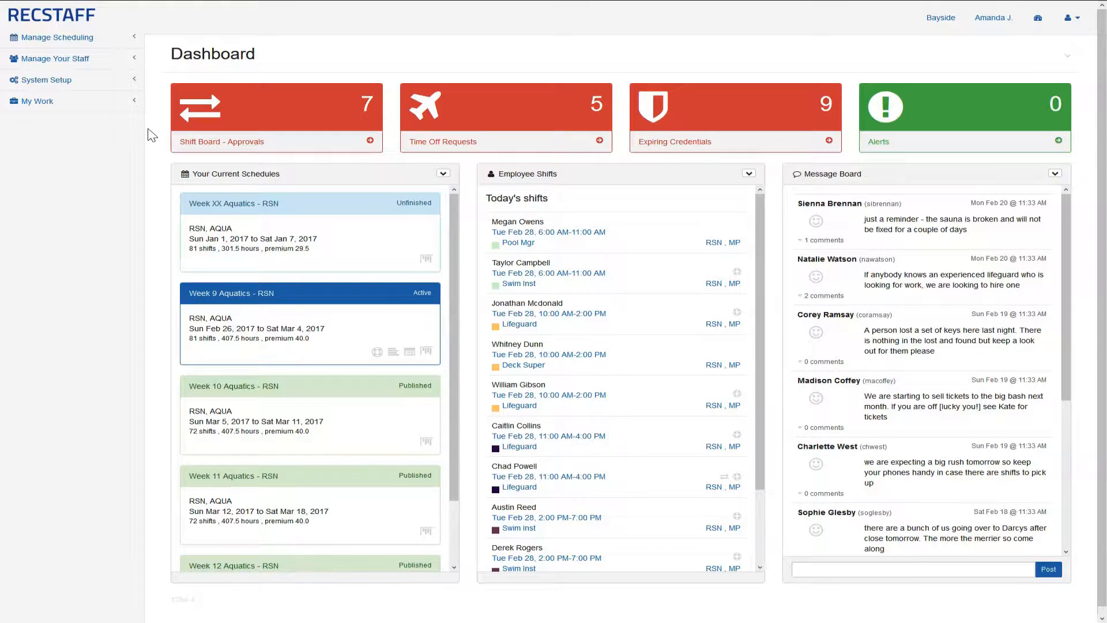
- Open the list of schedule types in the system setup
left_click(133, 83)
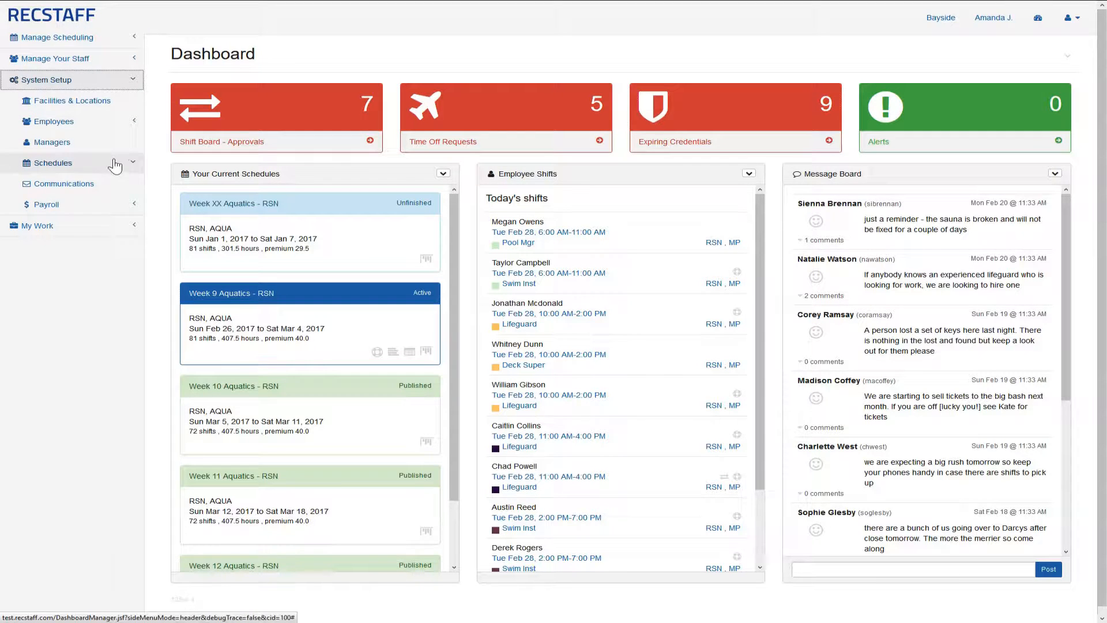
left_click(116, 165)
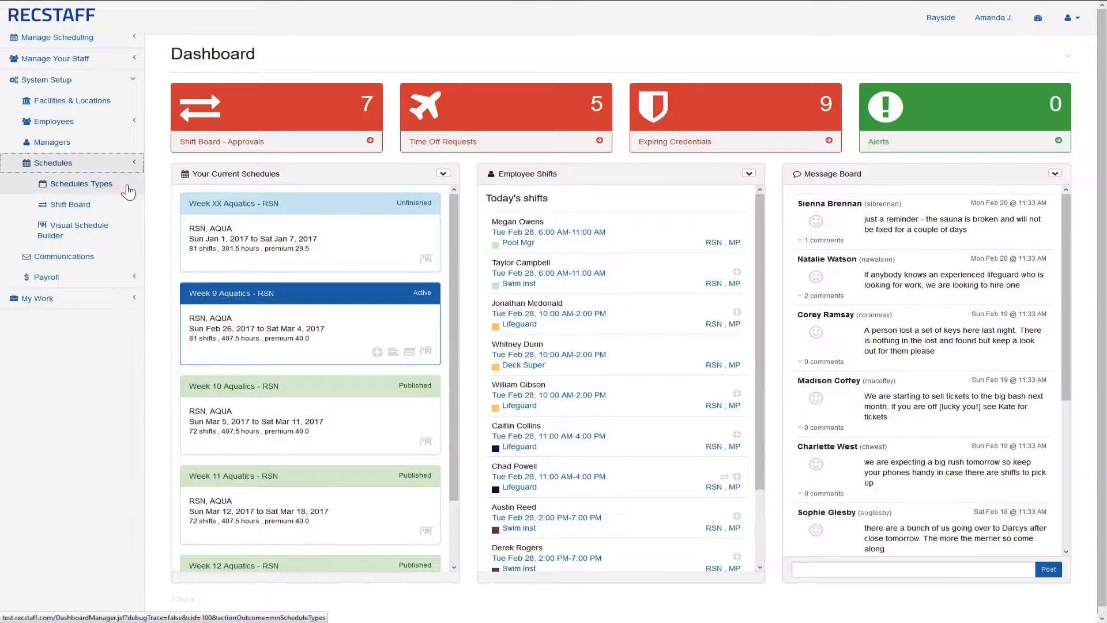
left_click(128, 192)
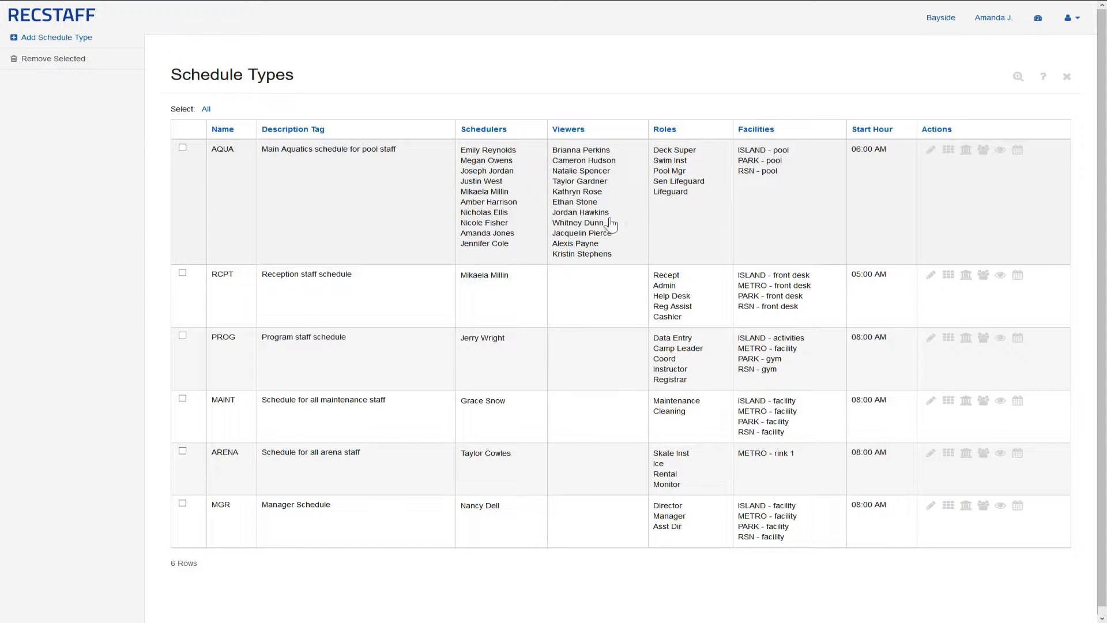
- Start a new schedule type named Fitness with the description "Schedule for all fitness staff"
left_click(119, 45)
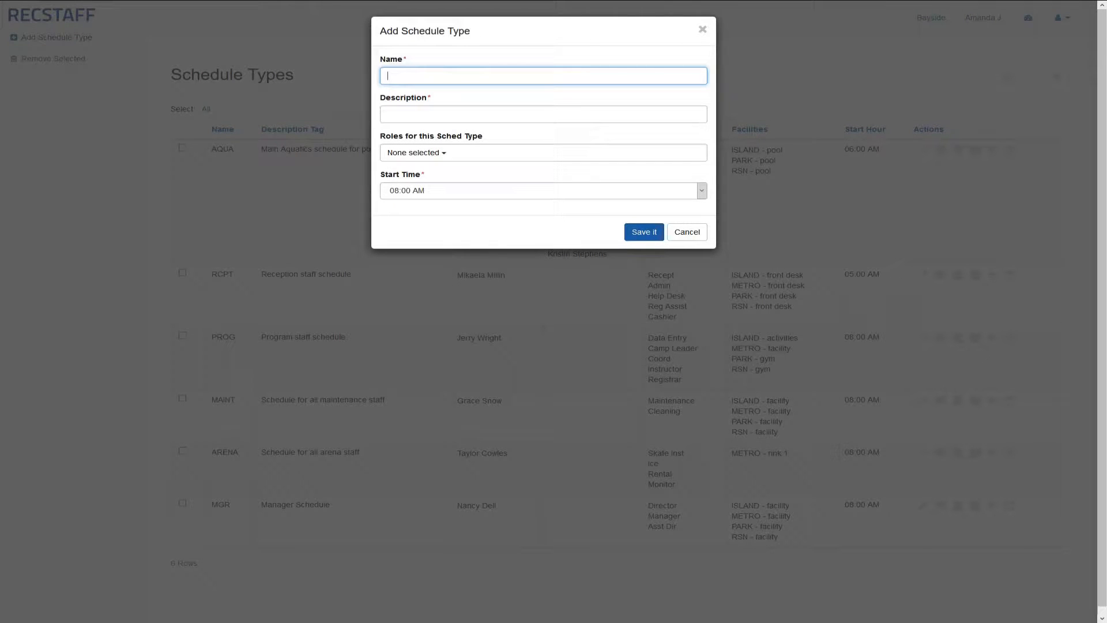
type("Fitness")
key("Tab")
type("Sch")
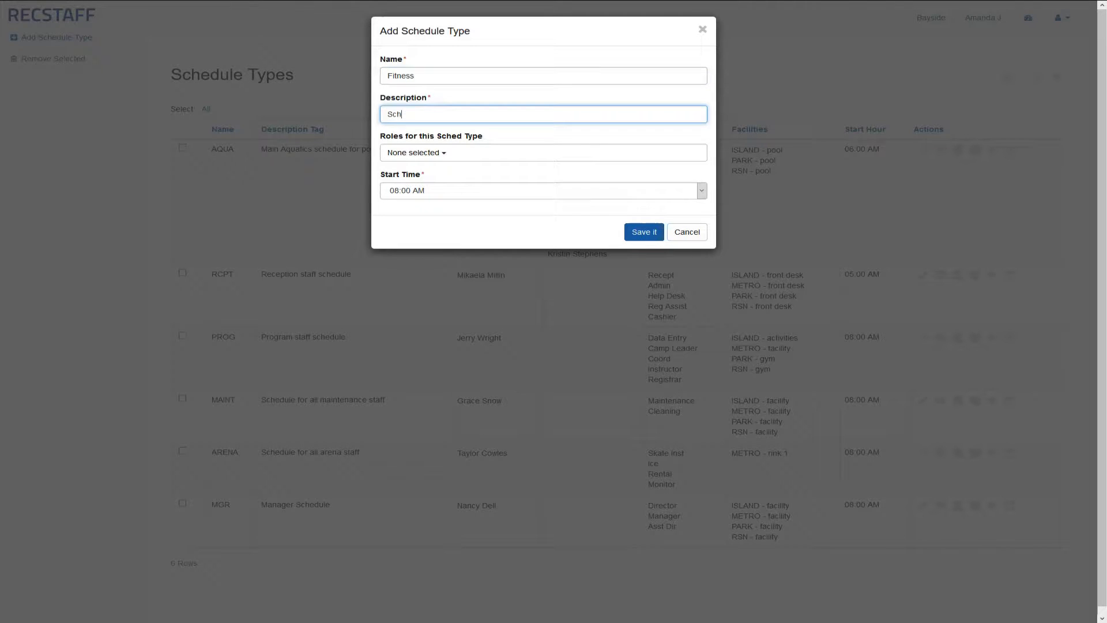
type("edule for all fitness staff")
- Assign the roles Fitness Consultant, Personal Trainer and Manager to the new schedule type
left_click(462, 153)
left_click(521, 235)
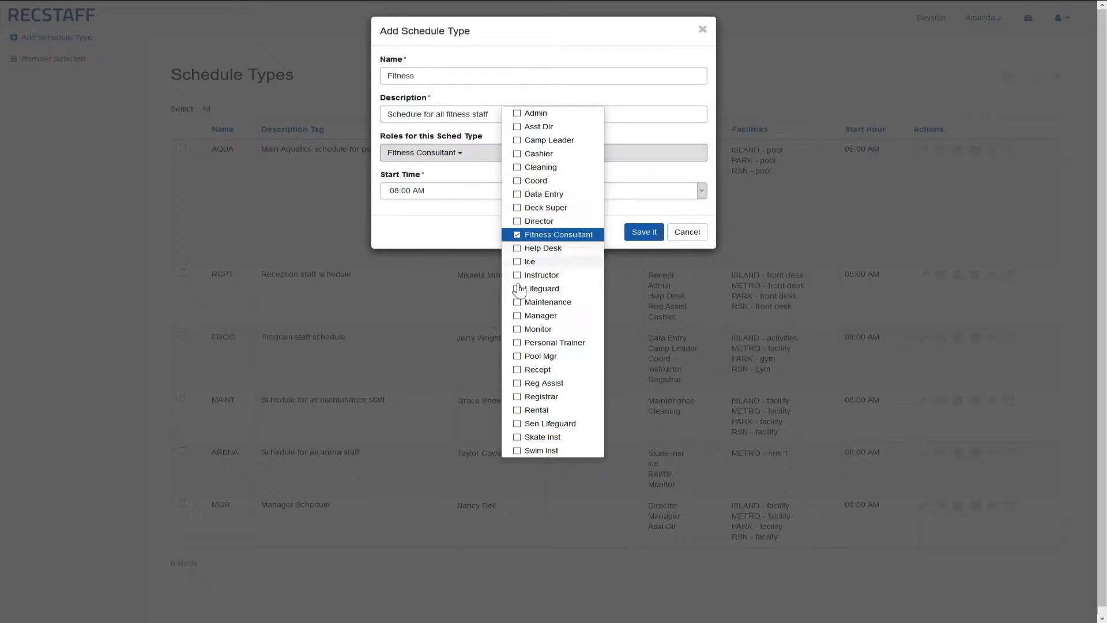
left_click(519, 344)
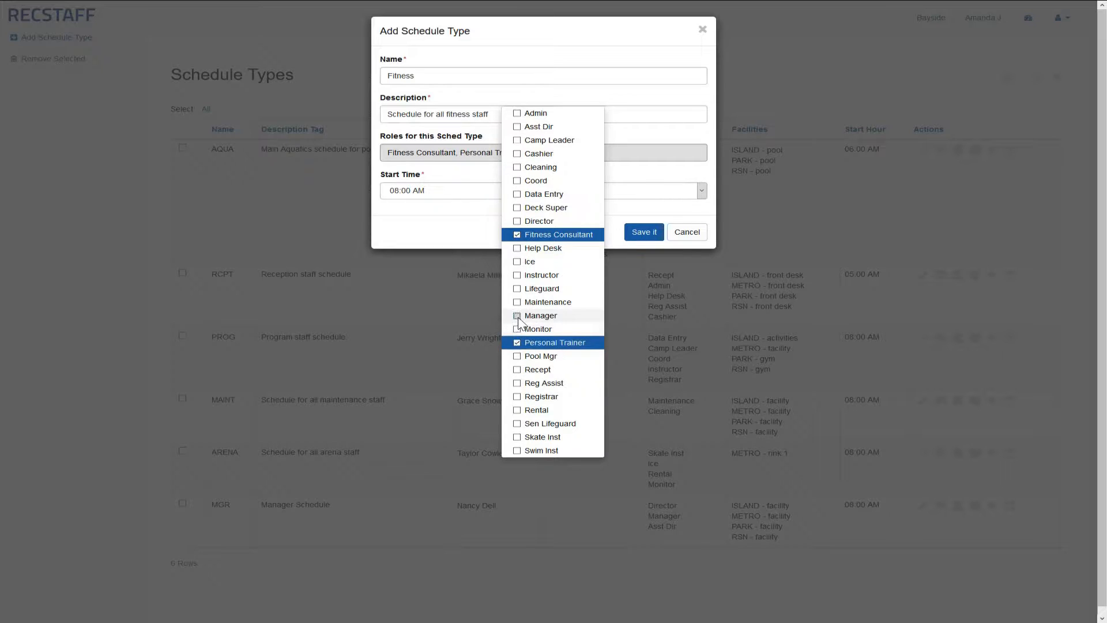
left_click(519, 318)
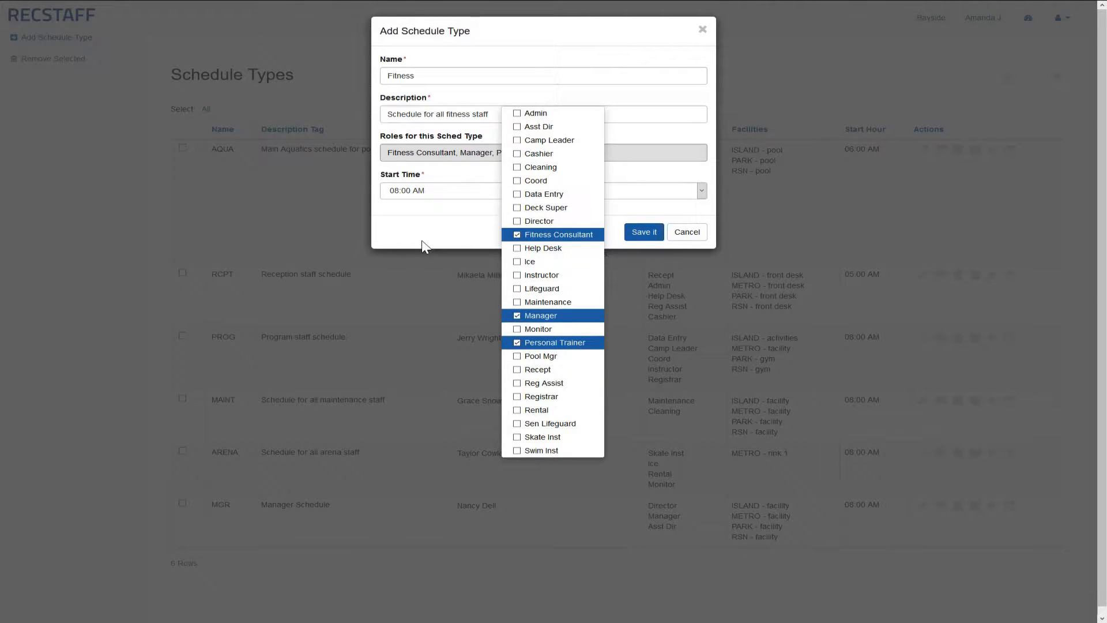
- Set the schedule type's start time to 05:00 AM and save it
left_click(451, 193)
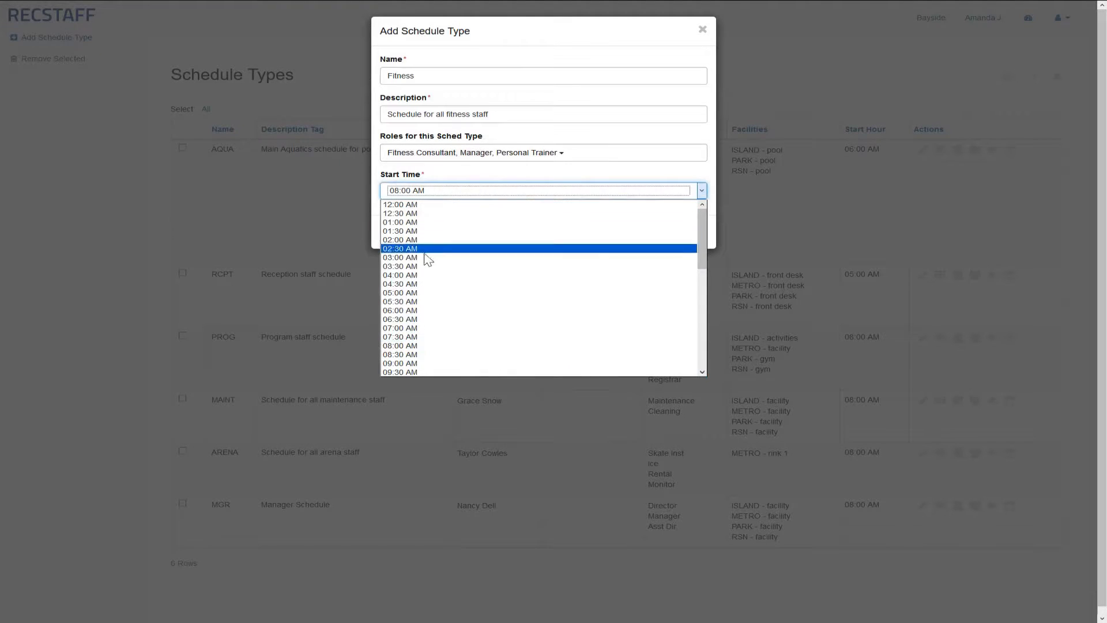
left_click(415, 293)
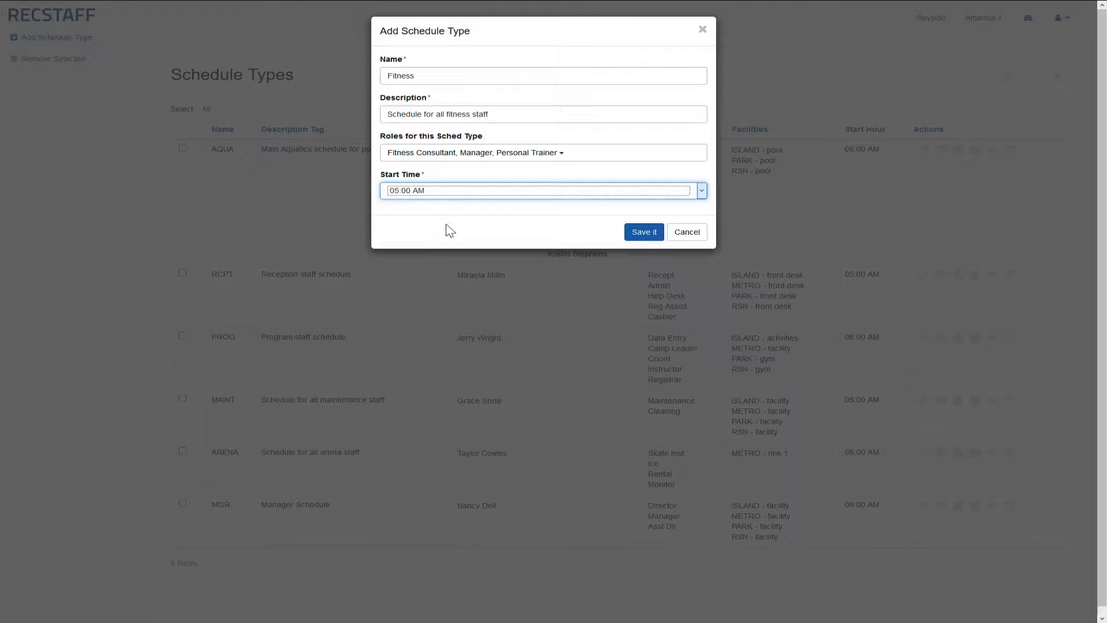
left_click(644, 242)
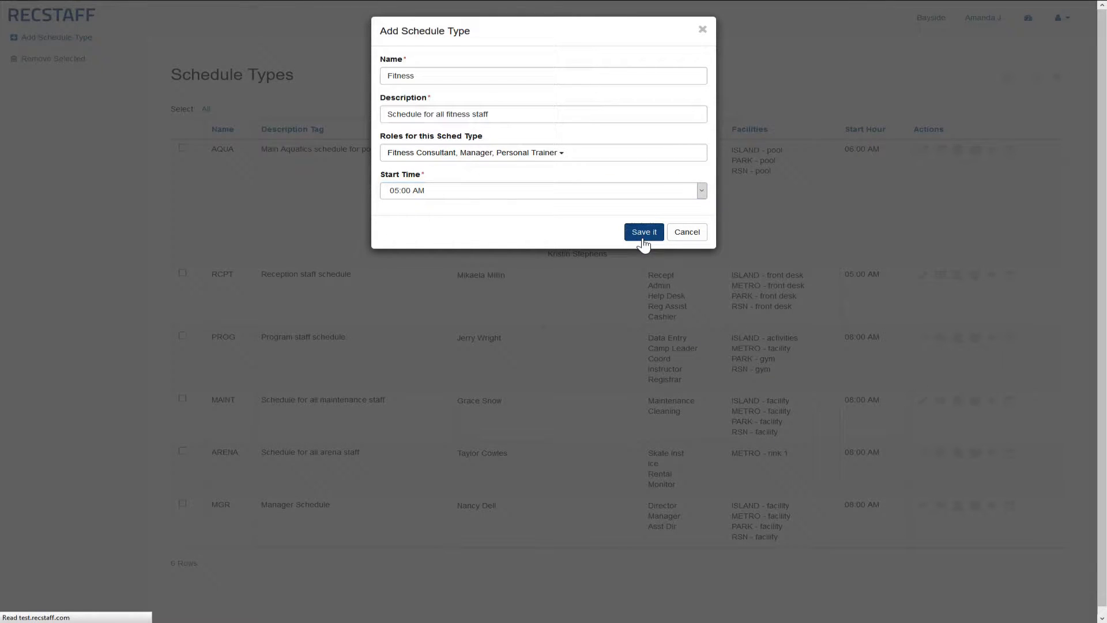
- Review the Fitness schedule type's settings without changing them, and open its time block list
scroll(568, 294, "down", 1)
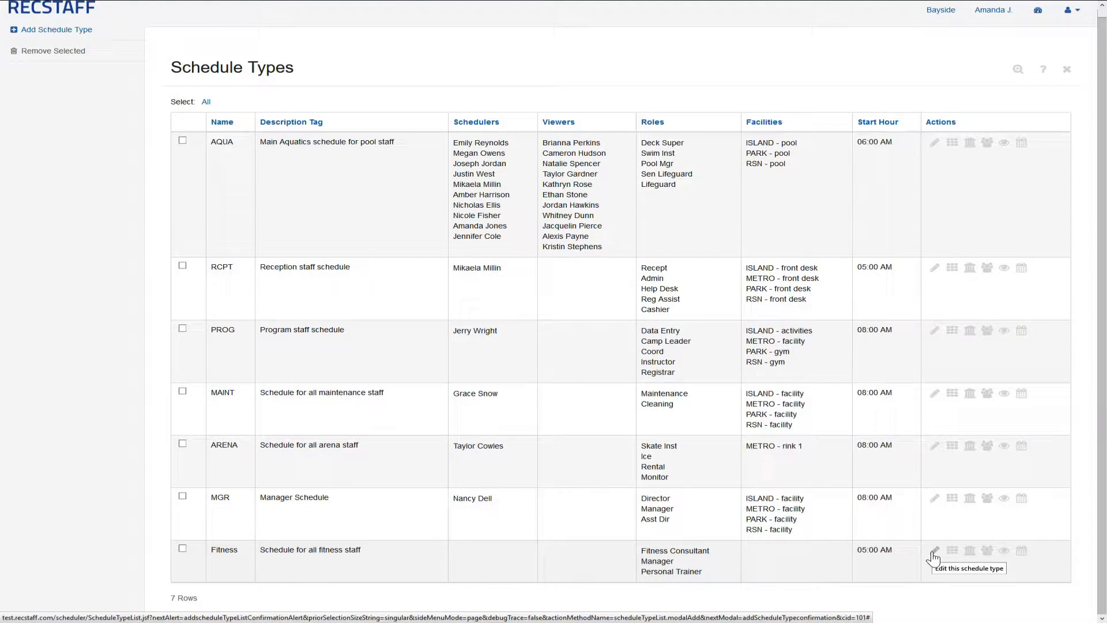
left_click(933, 552)
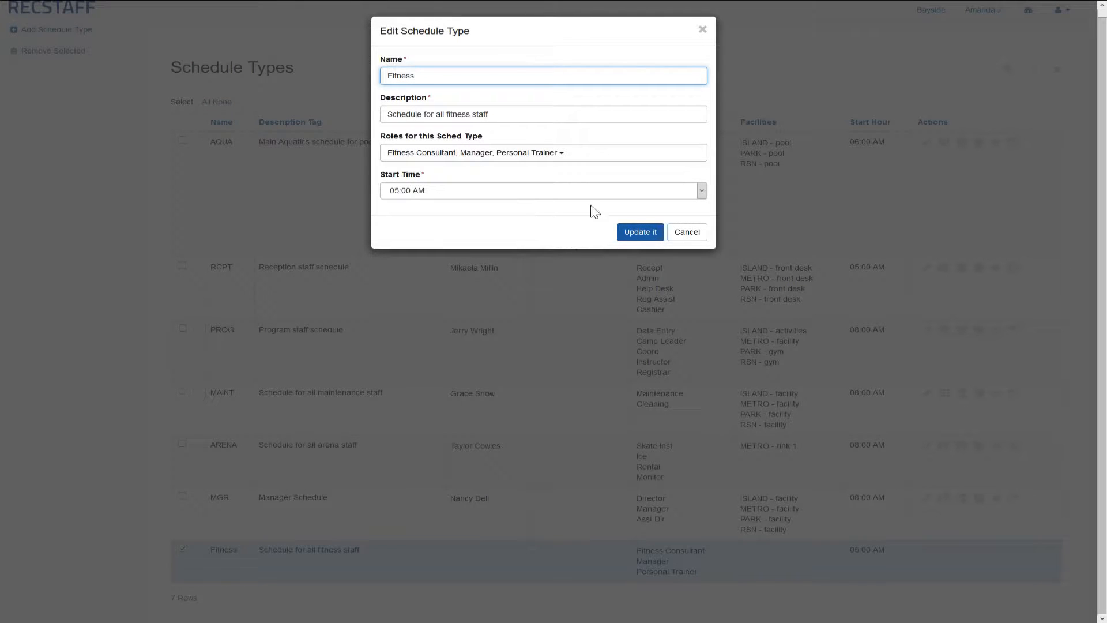
left_click(684, 233)
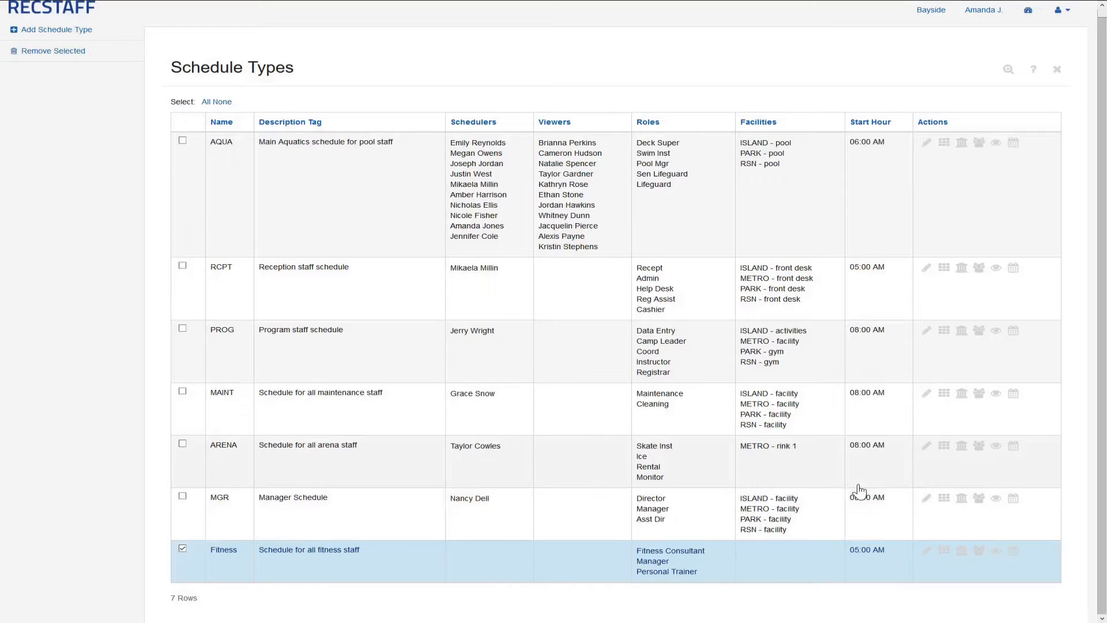
left_click(953, 553)
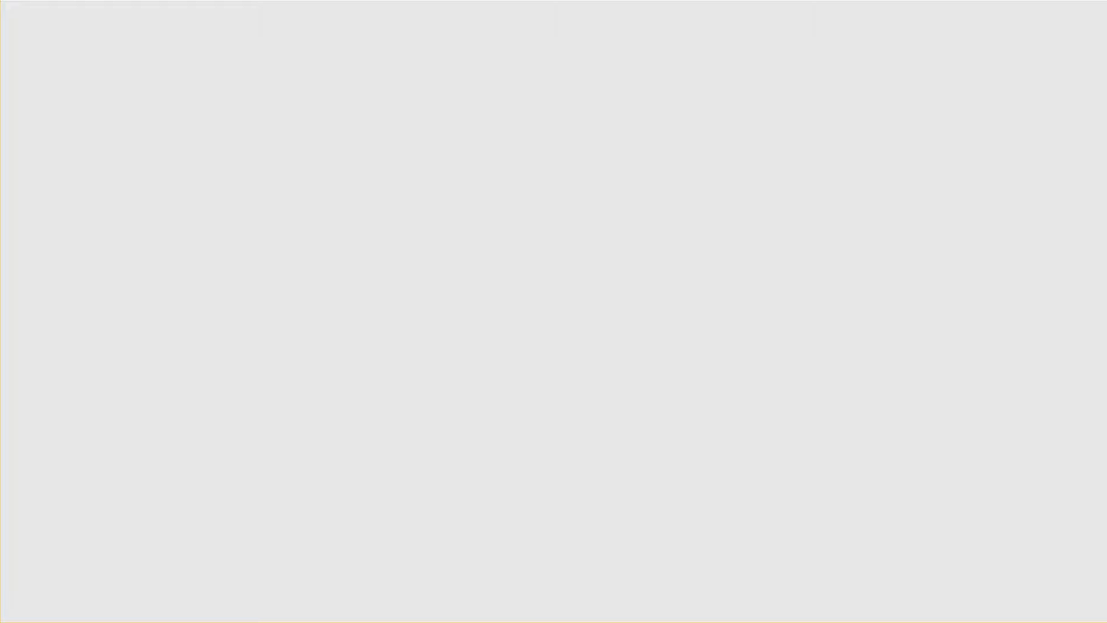
left_click_drag(80, 24, 83, 51)
left_click_drag(62, 25, 101, 17)
left_click_drag(102, 34, 237, 45)
left_click(121, 18)
left_click_drag(247, 33, 281, 46)
left_click_drag(278, 19, 289, 47)
left_click_drag(301, 30, 315, 46)
mouse_move(388, 19)
left_mouse_down()
mouse_move(423, 38)
mouse_move(500, 30)
mouse_move(549, 60)
left_mouse_up()
mouse_move(592, 15)
left_mouse_down()
mouse_move(570, 43)
mouse_move(609, 39)
left_mouse_up()
mouse_move(629, 31)
left_mouse_down()
mouse_move(641, 42)
mouse_move(647, 32)
left_mouse_up()
left_click_drag(664, 21, 669, 42)
mouse_move(652, 29)
left_mouse_down()
mouse_move(687, 19)
mouse_move(696, 44)
left_mouse_up()
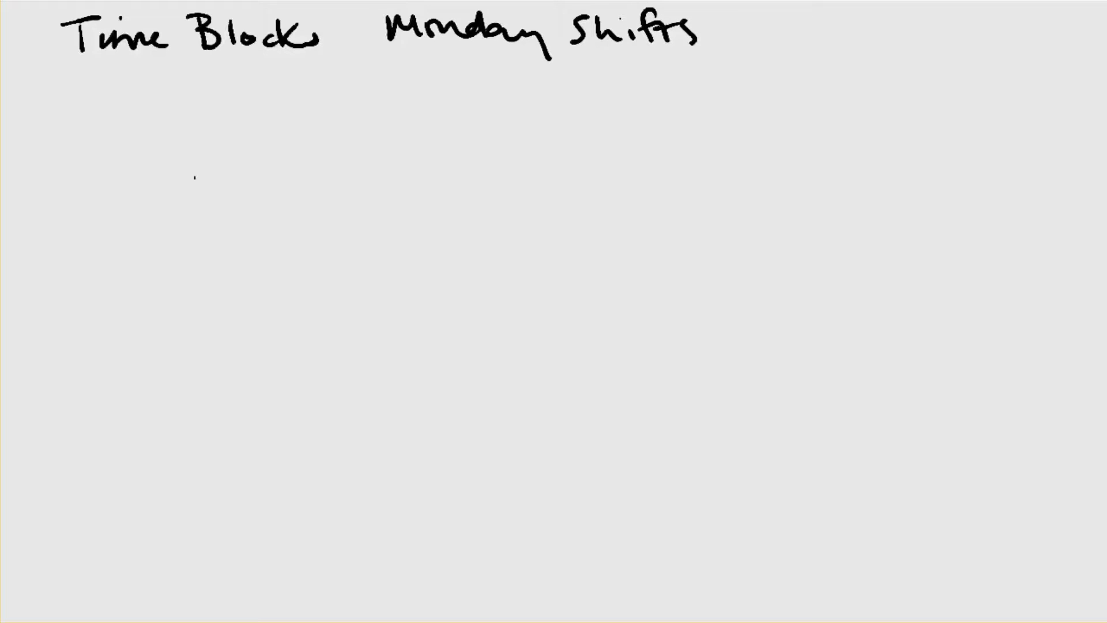
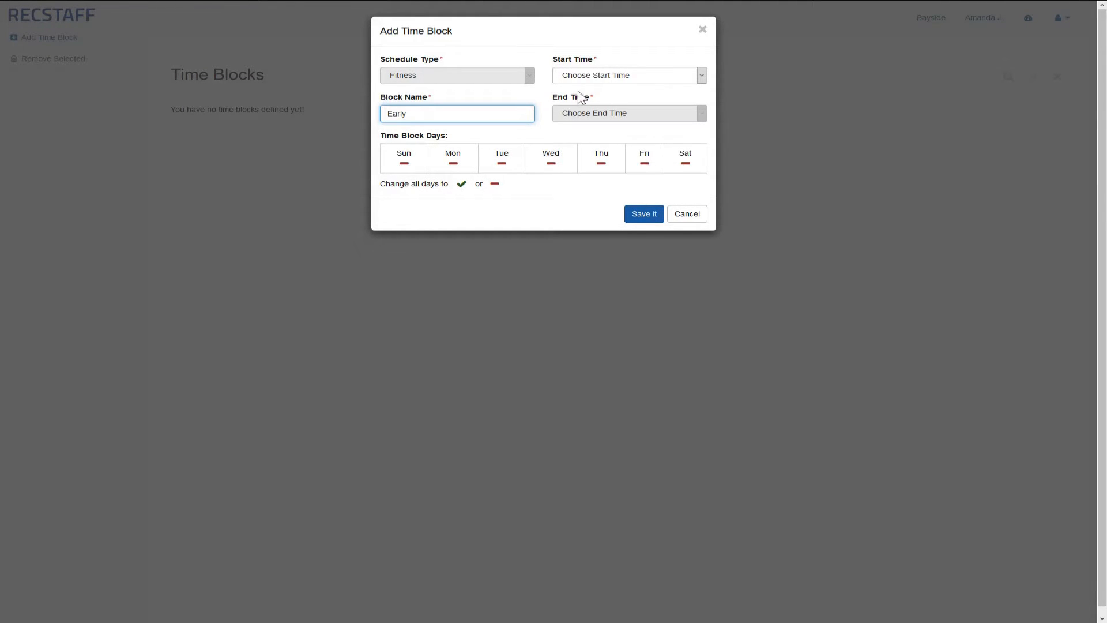
- Set the Early time block to start at 05:00 AM and end at 10:00 AM
left_click(621, 75)
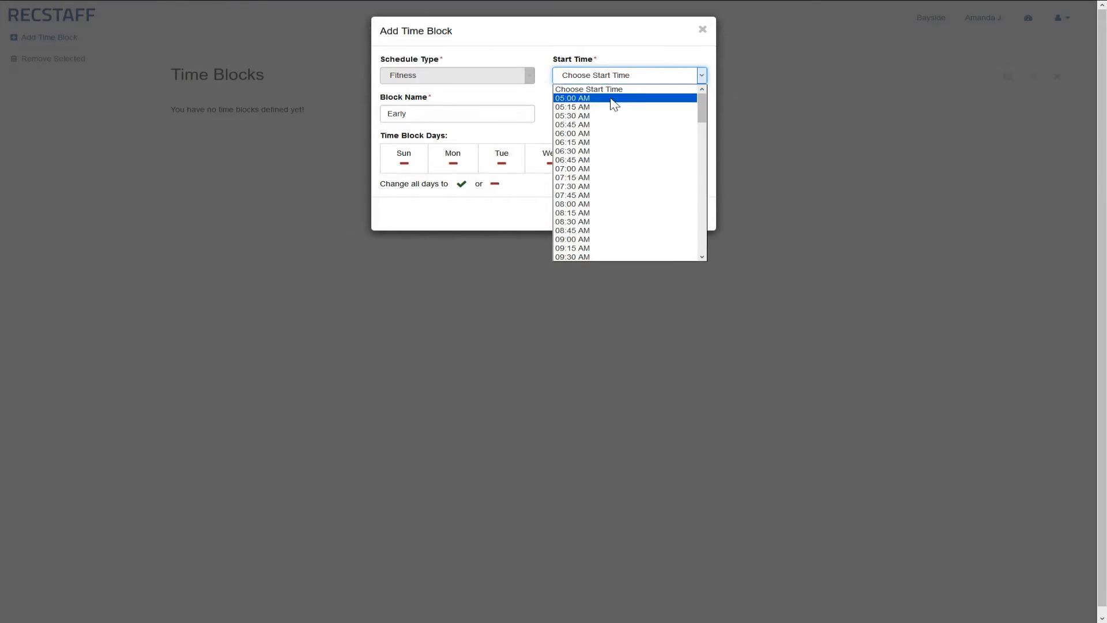
left_click(612, 100)
left_click(645, 115)
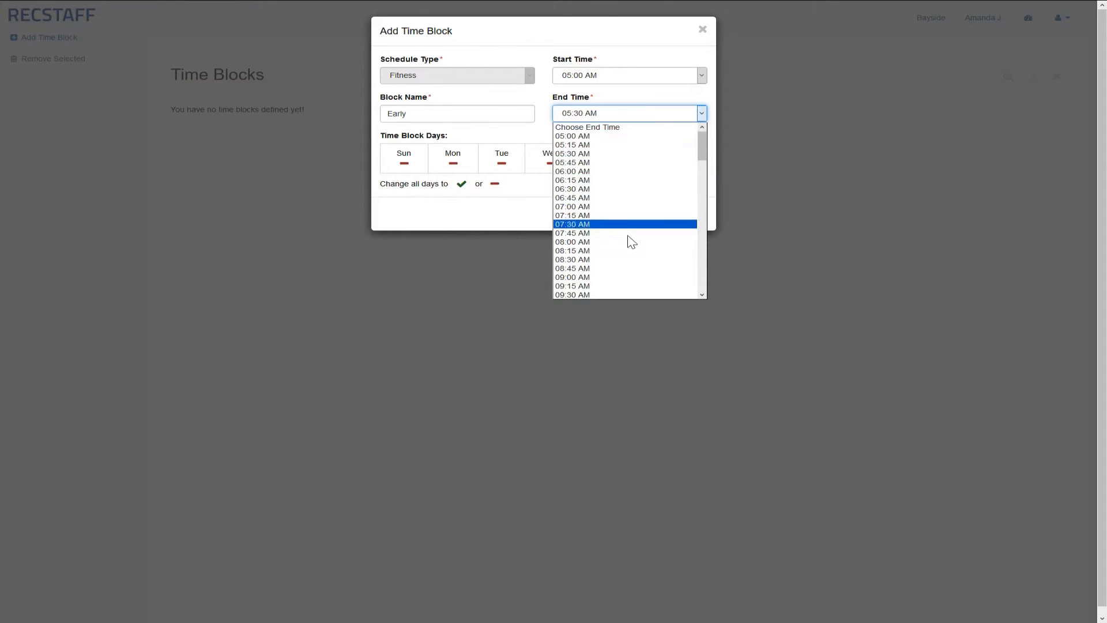
scroll(632, 234, "down", 3)
left_click(617, 214)
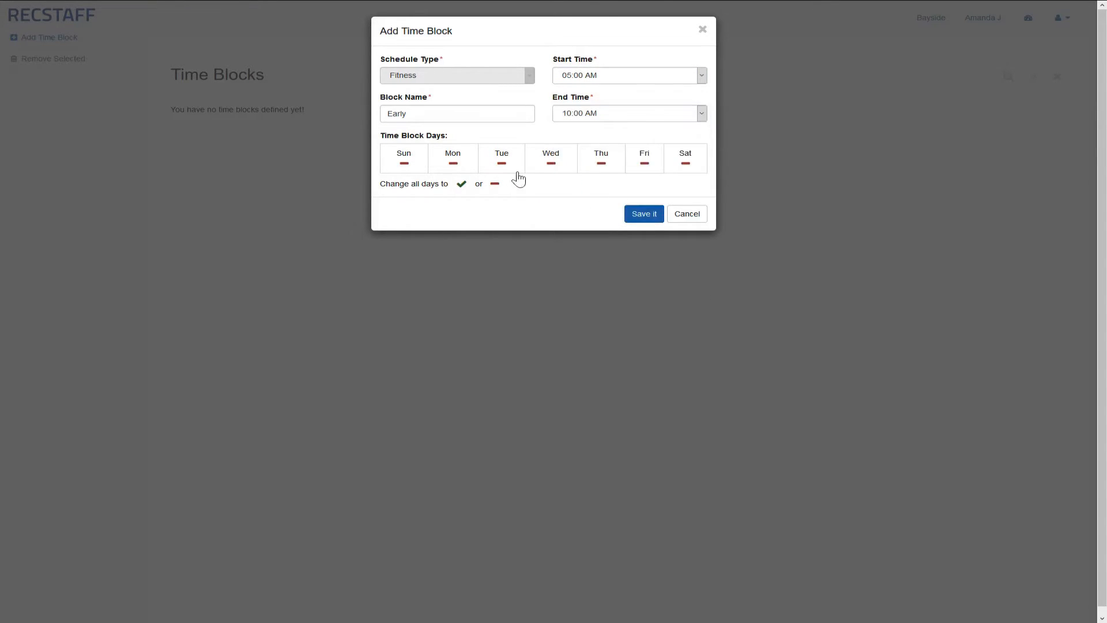
- Enable the Early time block for Monday through Friday and save it
left_click(471, 174)
left_click(506, 174)
left_click(553, 175)
left_click(604, 175)
left_click(638, 173)
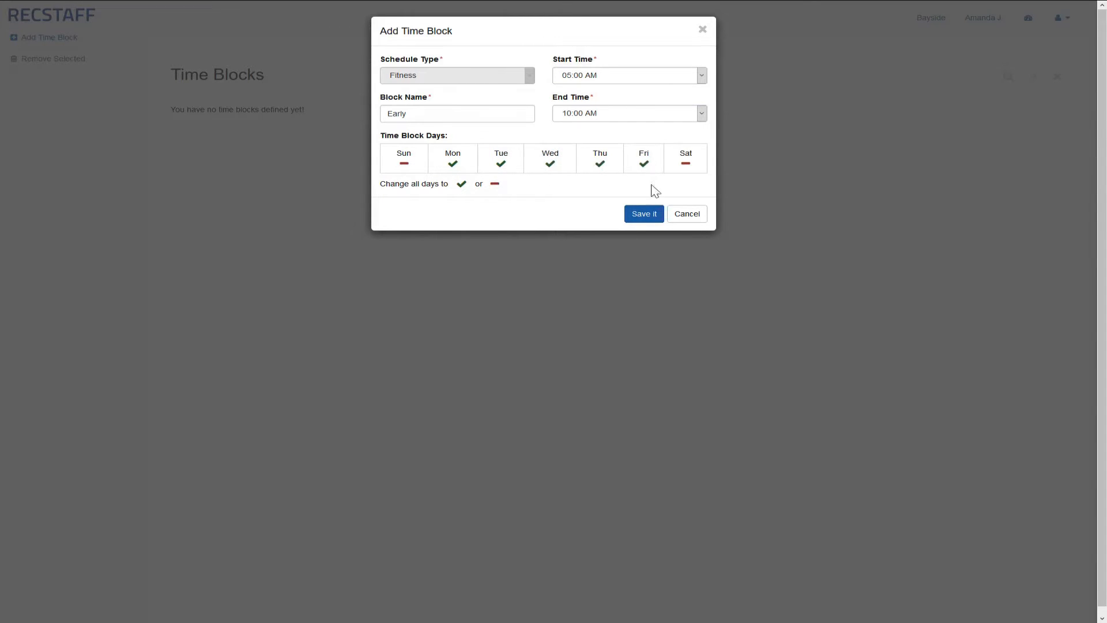
left_click(646, 224)
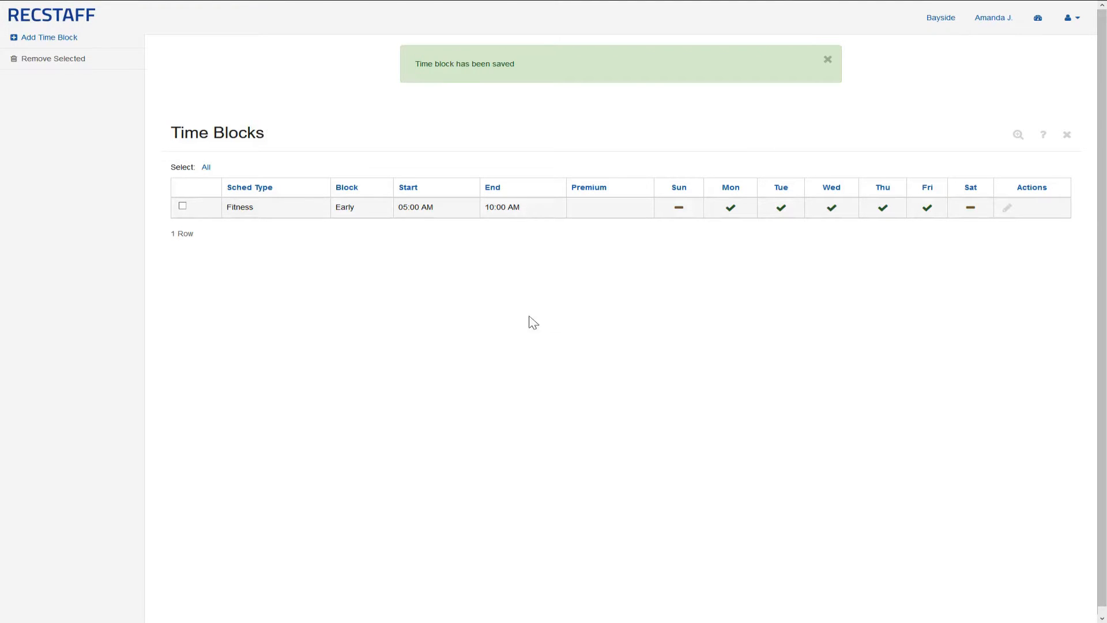
- Add a Fitness time block named Morning that runs from 08:00 AM to 10:00 AM
left_click(119, 42)
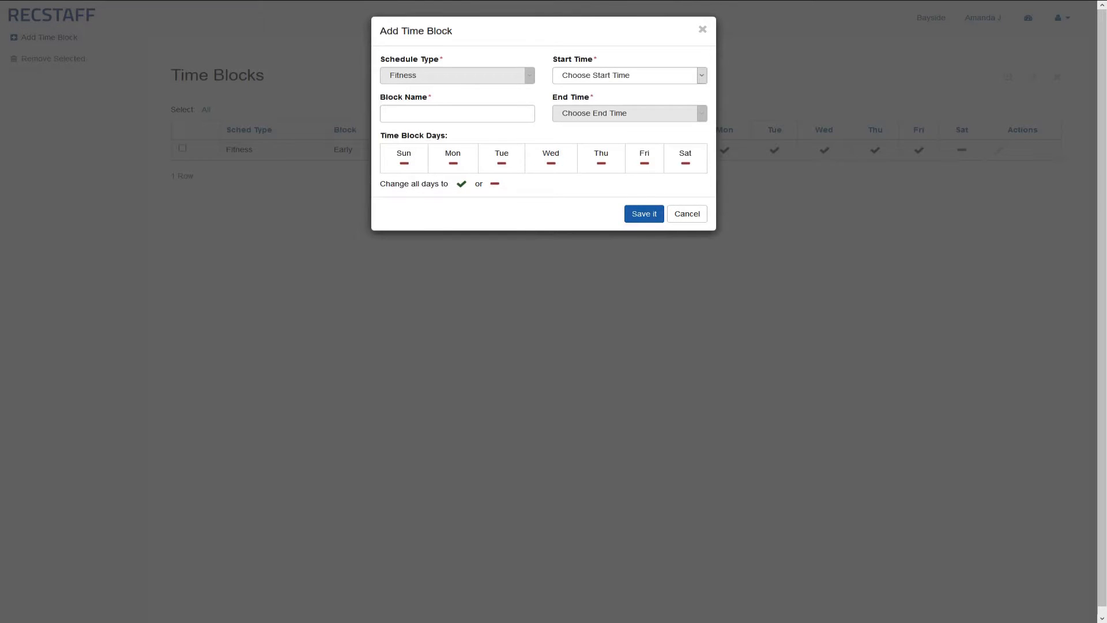
left_click(455, 113)
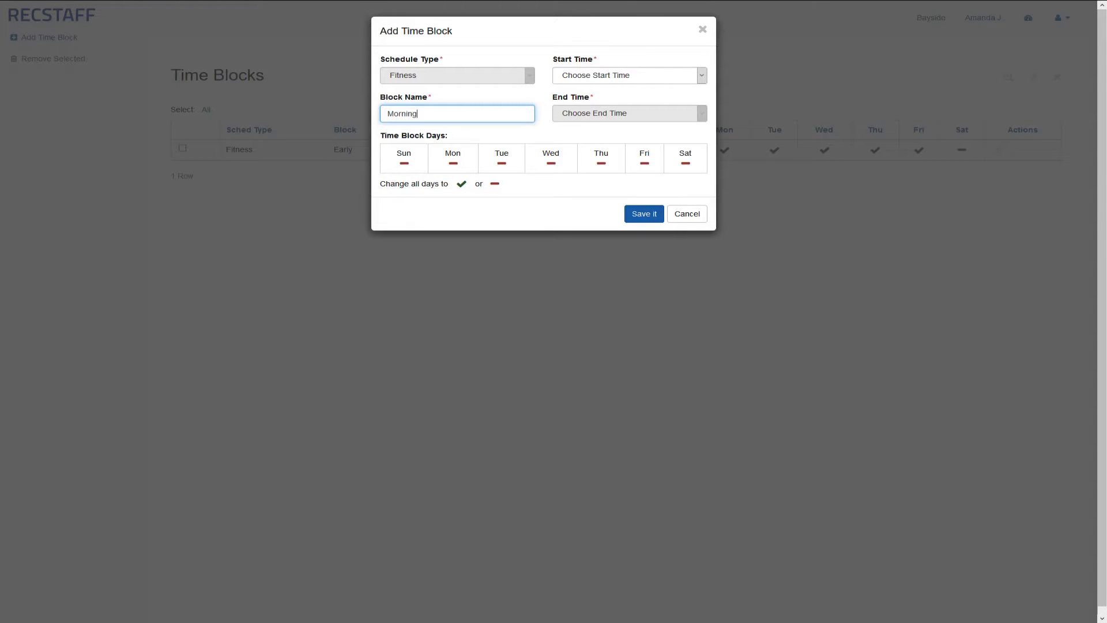
left_click(646, 79)
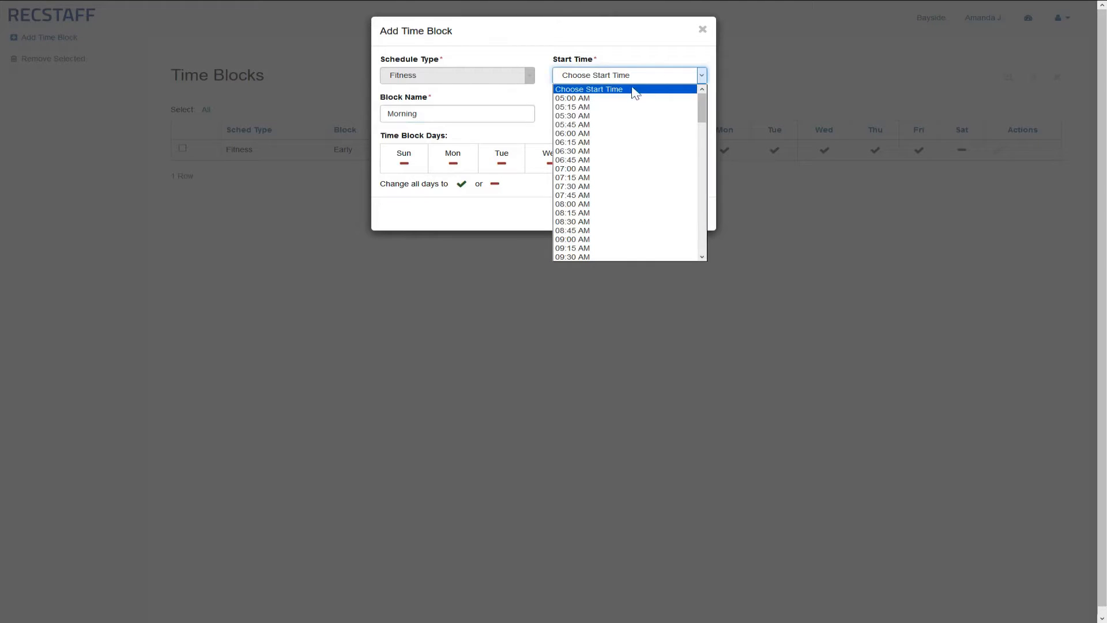
left_click(598, 204)
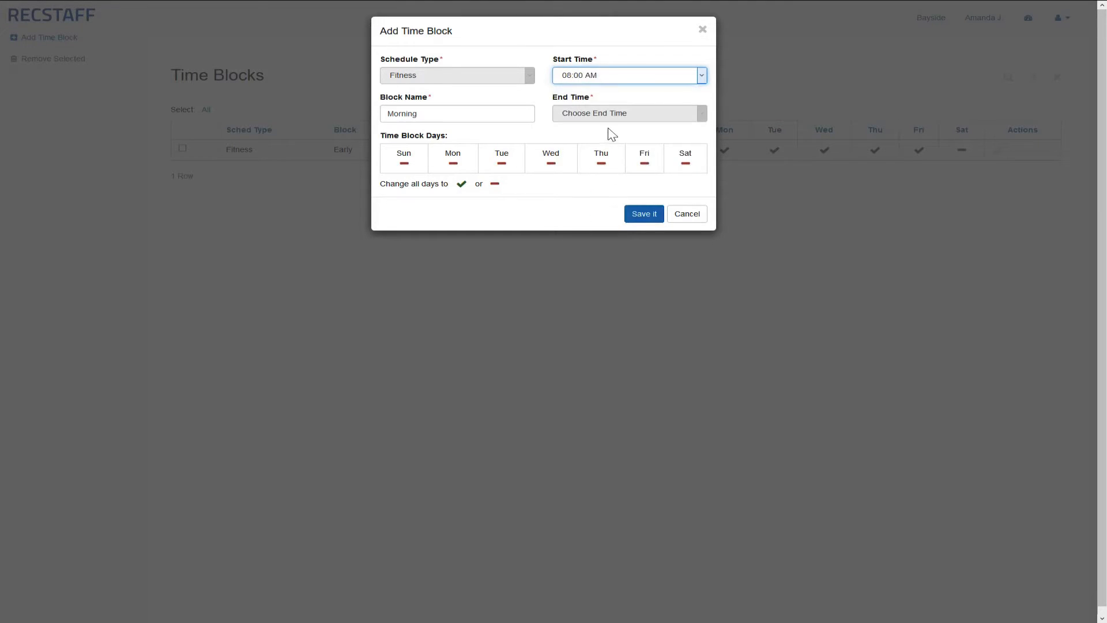
left_click(619, 118)
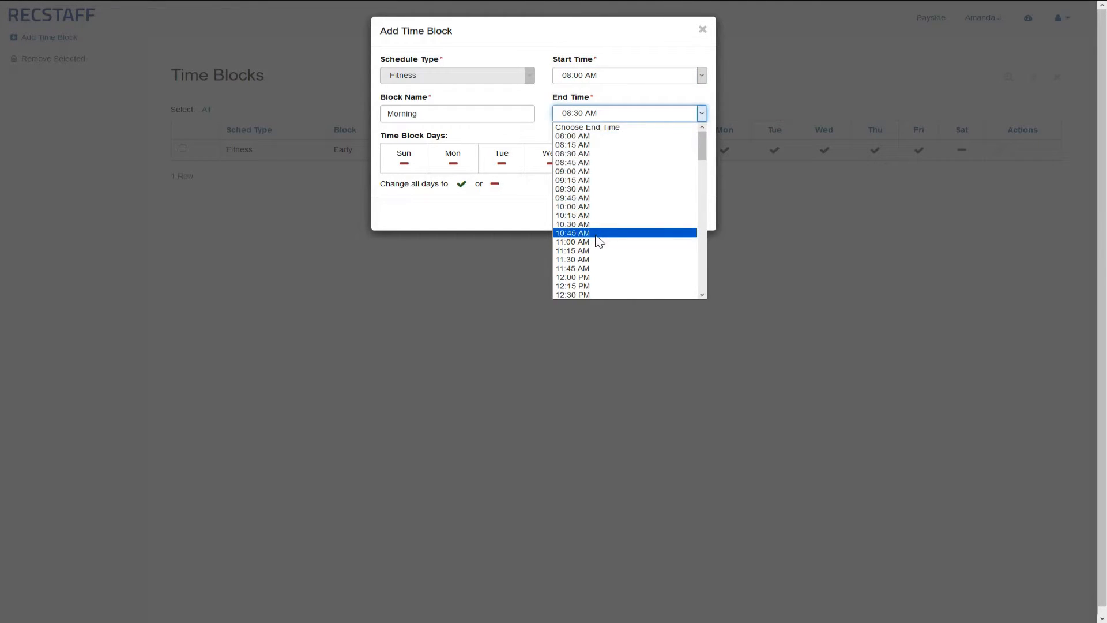
left_click(601, 207)
- Enable the Morning time block for Monday through Friday and save it
left_click(469, 173)
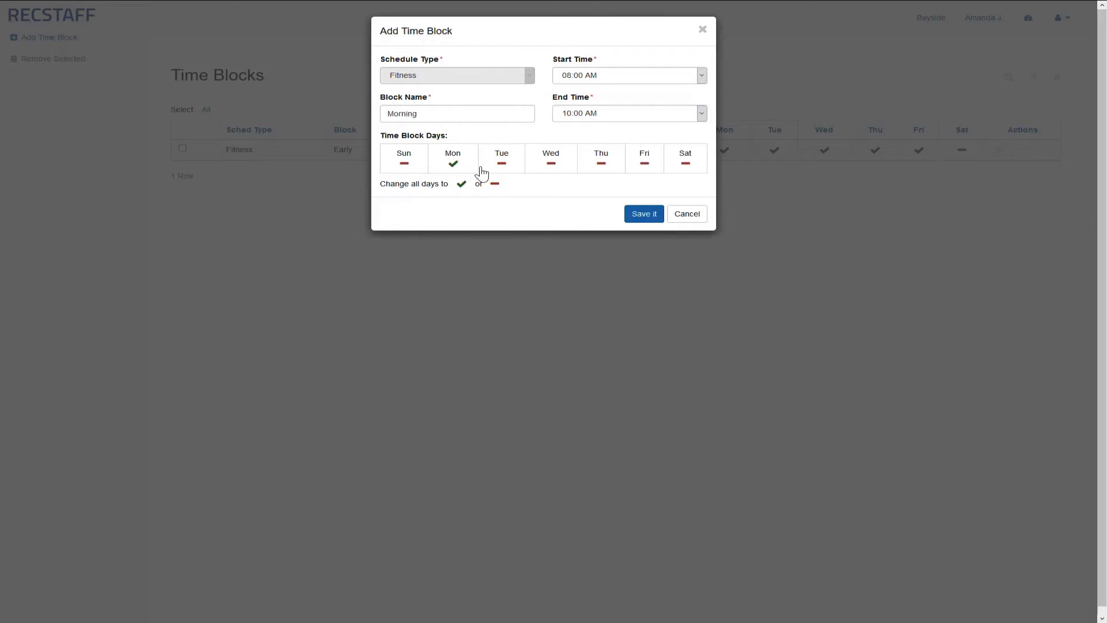
left_click(502, 172)
left_click(540, 174)
left_click(587, 176)
left_click(638, 176)
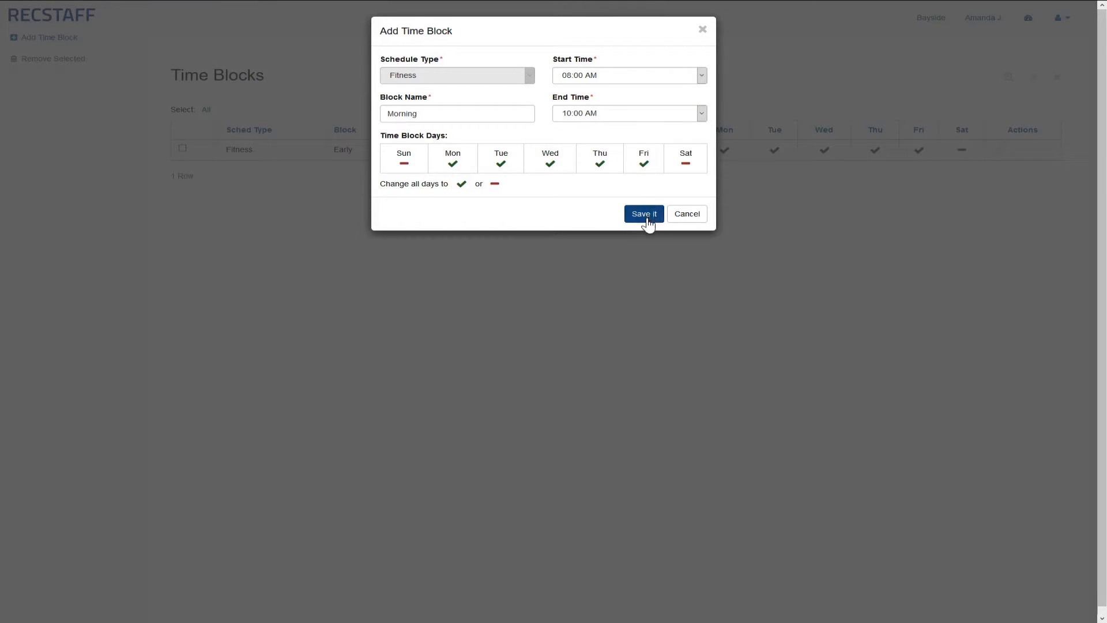
left_click(647, 219)
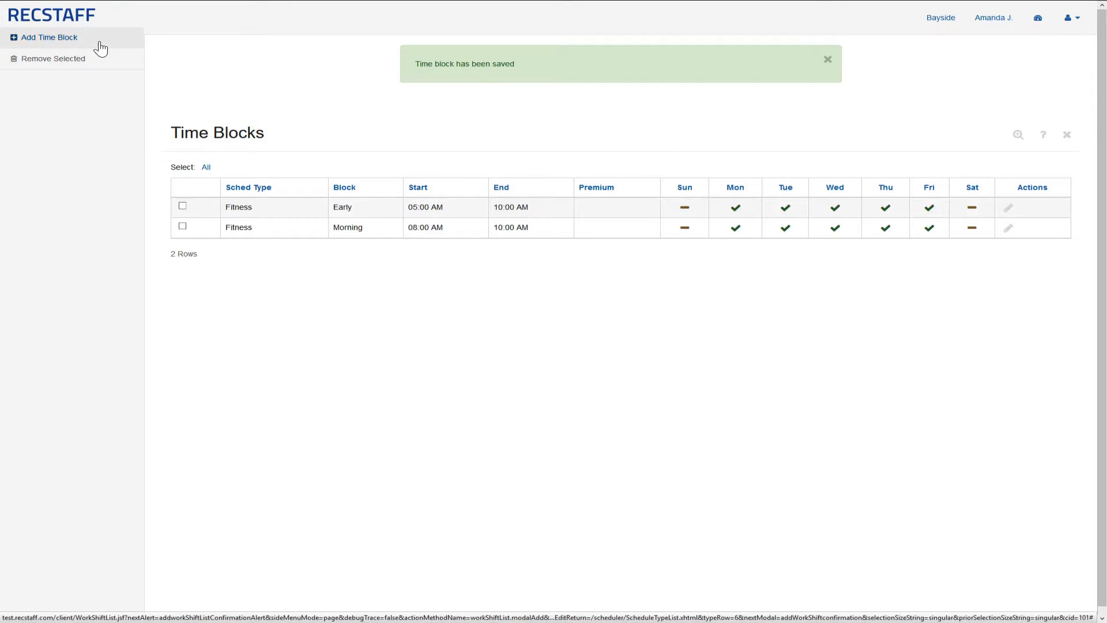
- Add a Fitness time block named Afternoon that runs from 10:00 AM to 02:00 PM
left_click(101, 47)
left_click(457, 113)
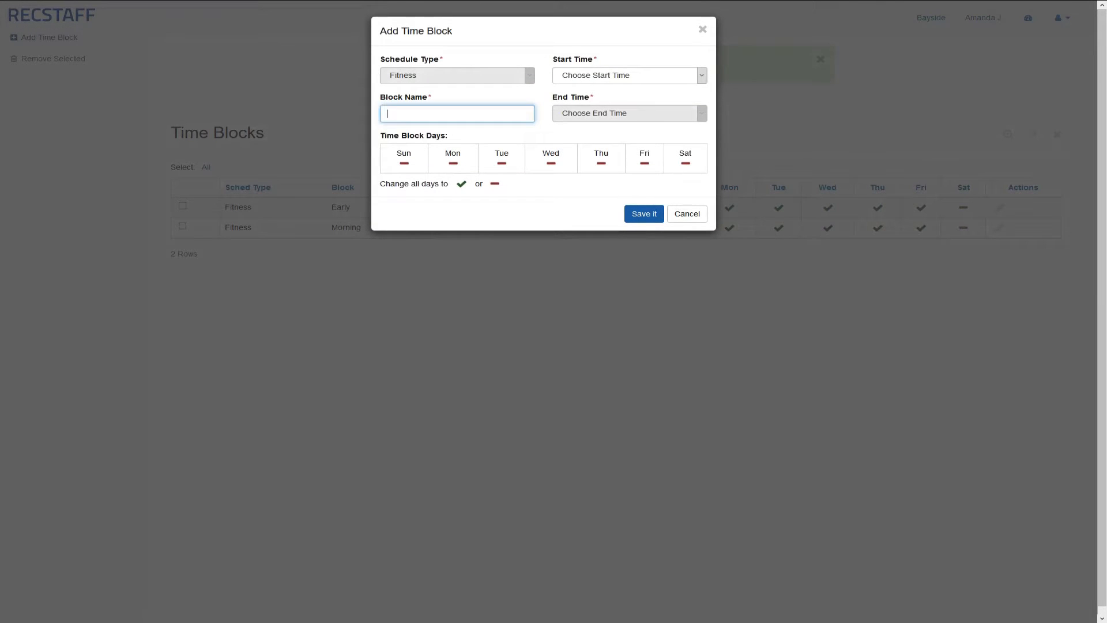
type("Afternoo")
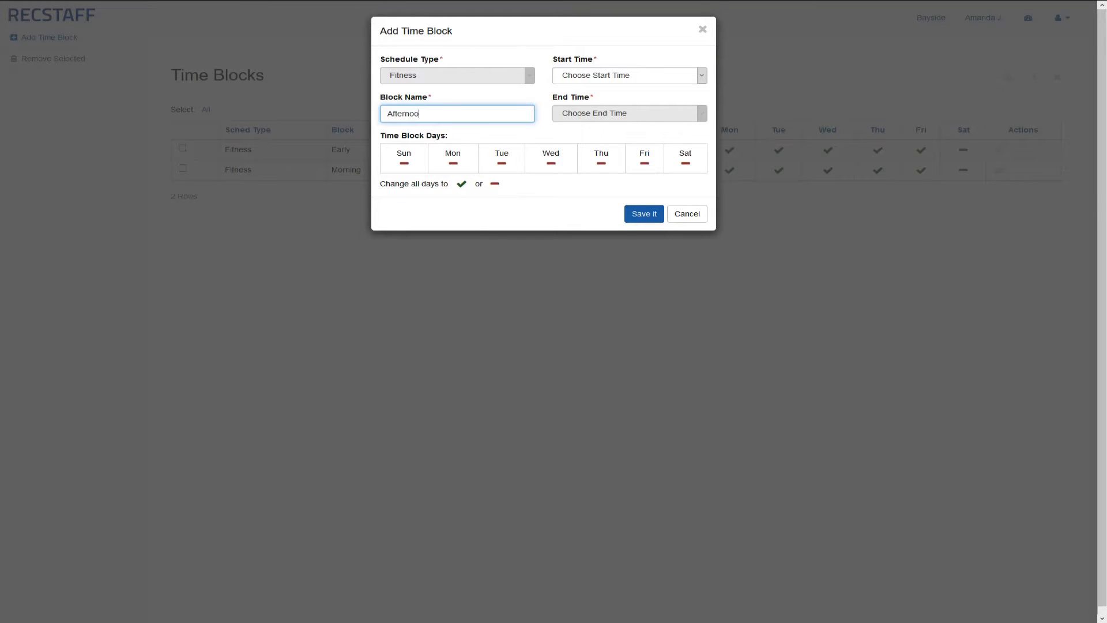
type("n")
left_click(650, 76)
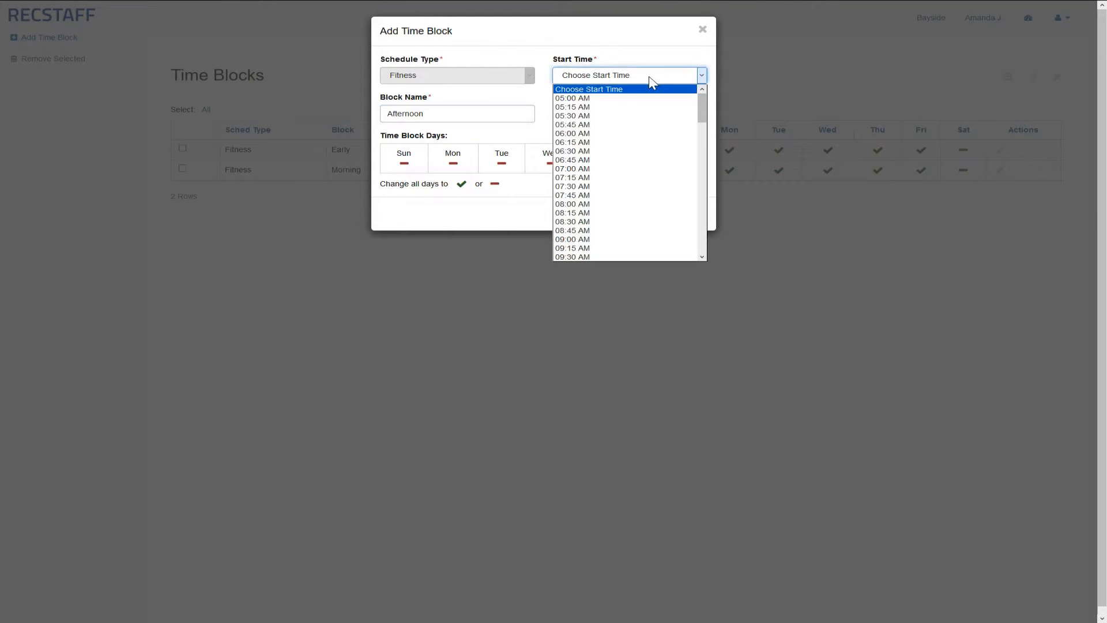
scroll(601, 196, "down", 4)
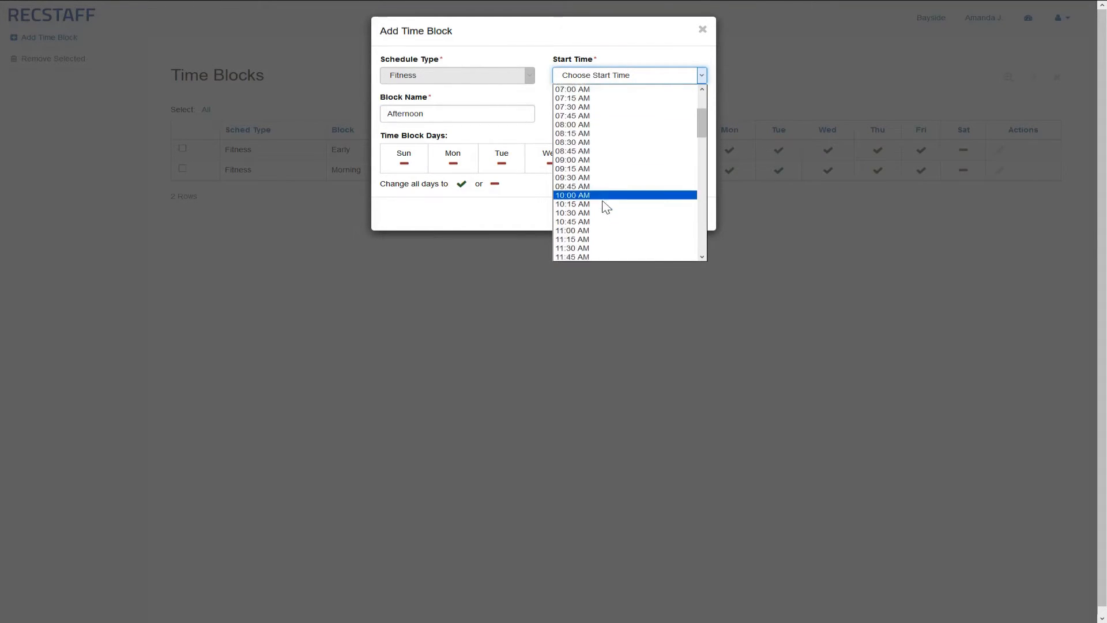
left_click(600, 175)
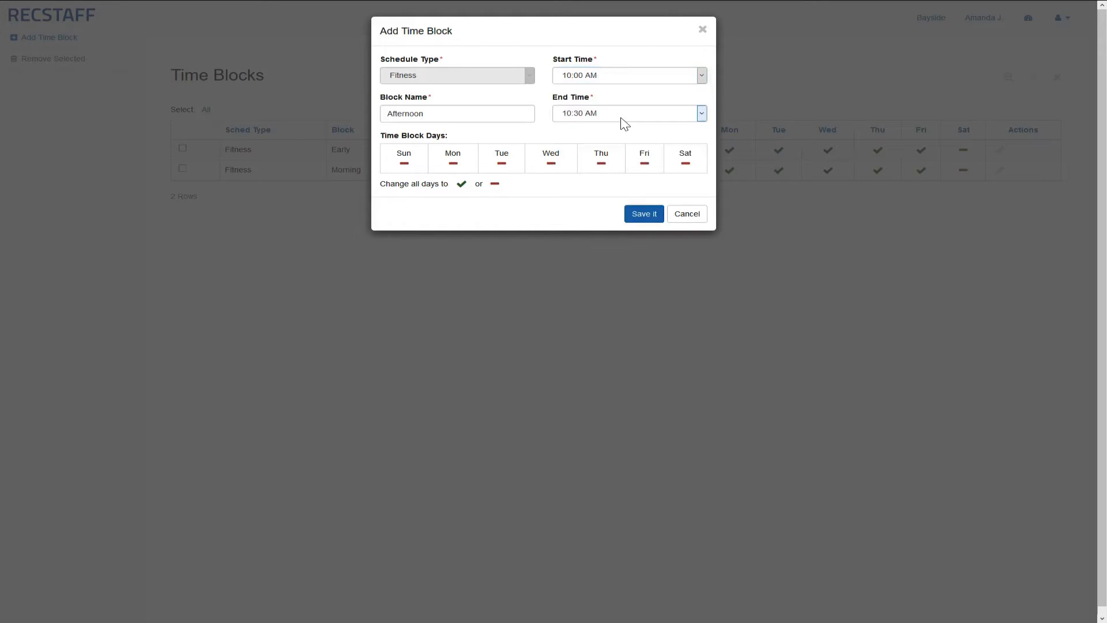
left_click(621, 119)
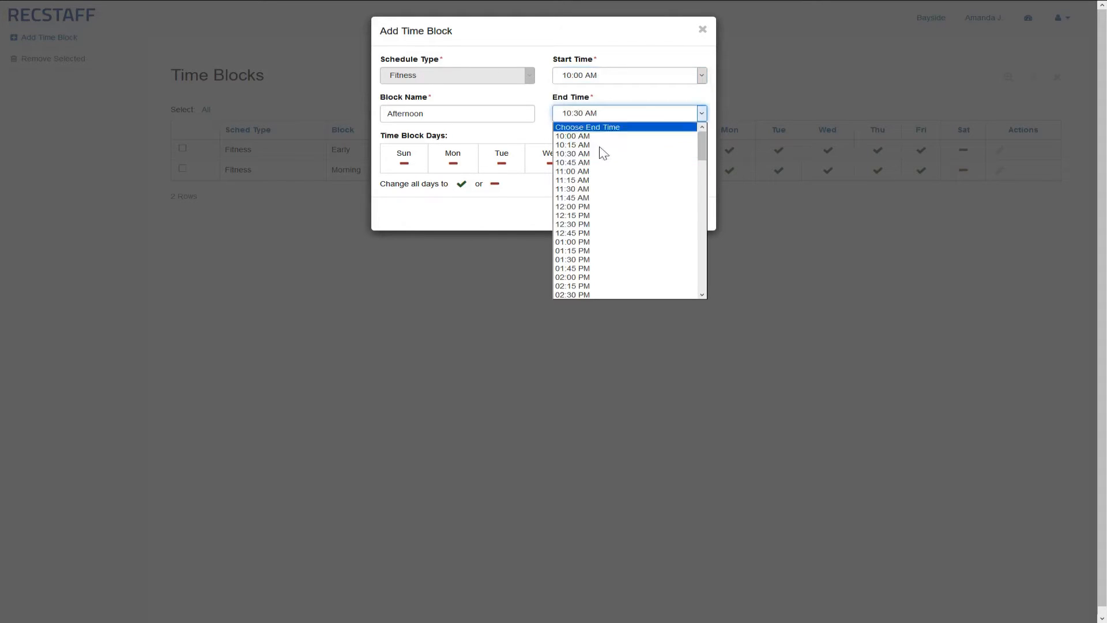
left_click(600, 277)
- Enable the Afternoon time block for Monday through Friday and save it
left_click(470, 169)
left_click(491, 169)
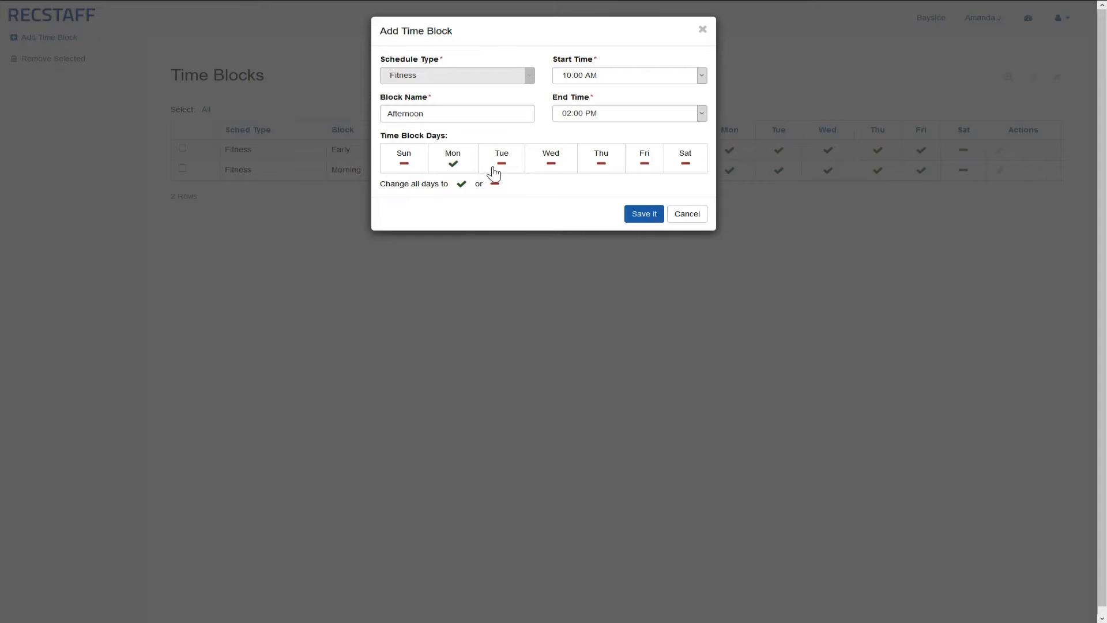
left_click(552, 168)
left_click(600, 170)
left_click(640, 169)
left_click(643, 217)
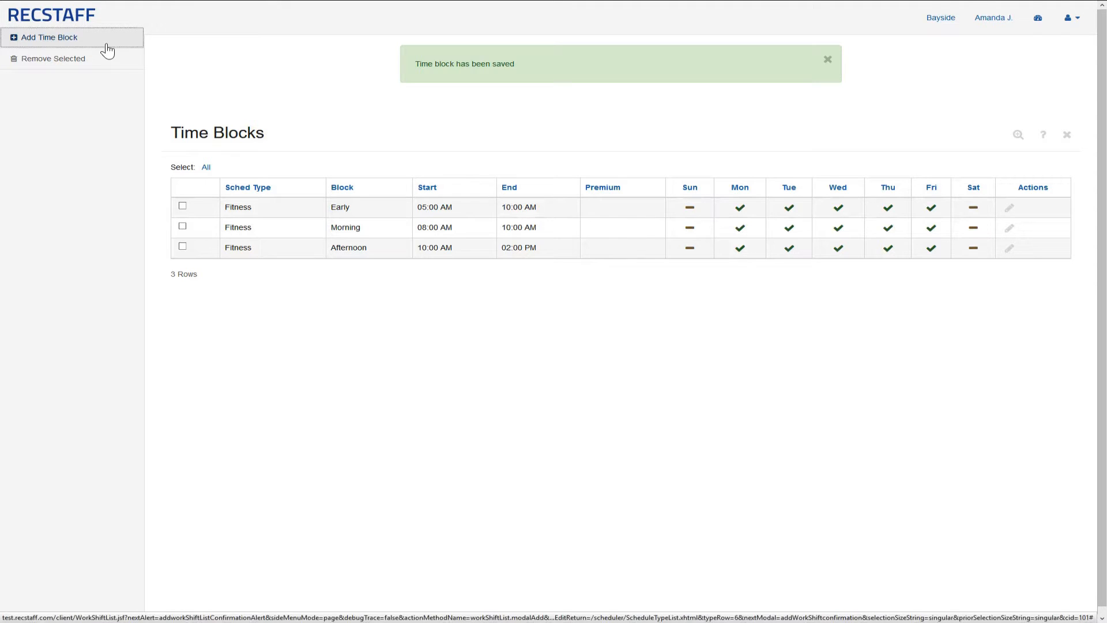
- Add a Fitness time block named Evening that runs from 02:00 PM to 11:00 PM
left_click(106, 44)
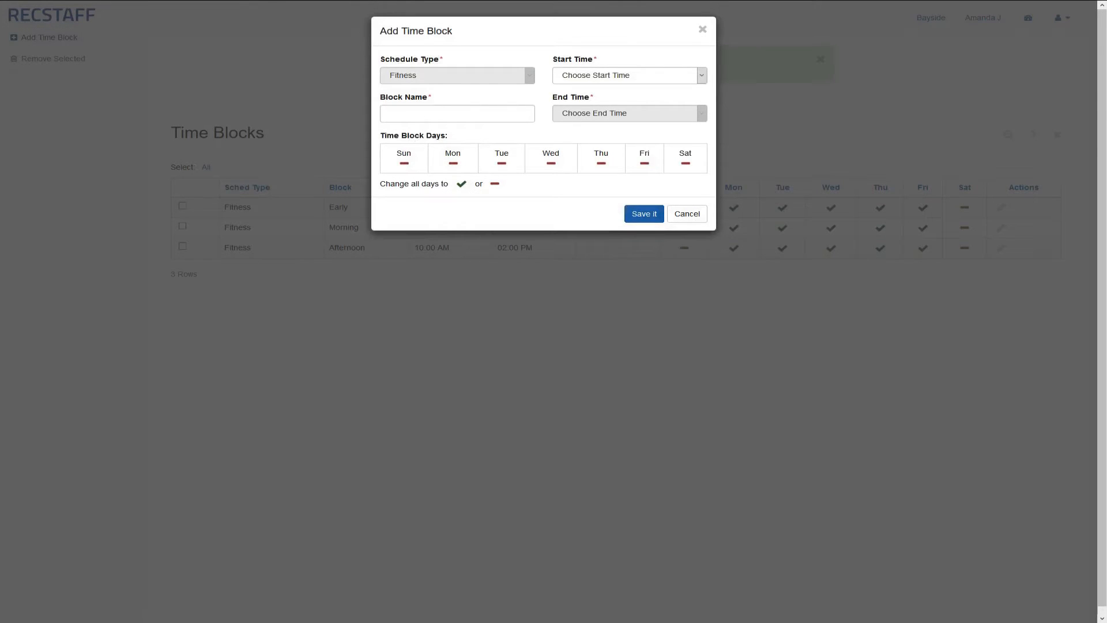
left_click(438, 113)
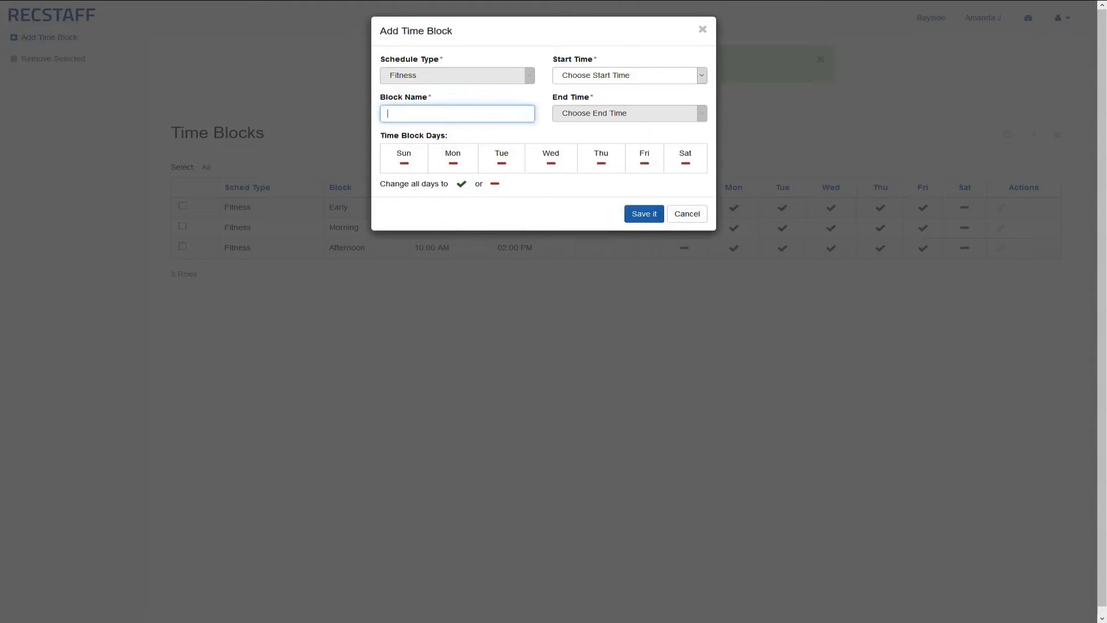
type("Evening")
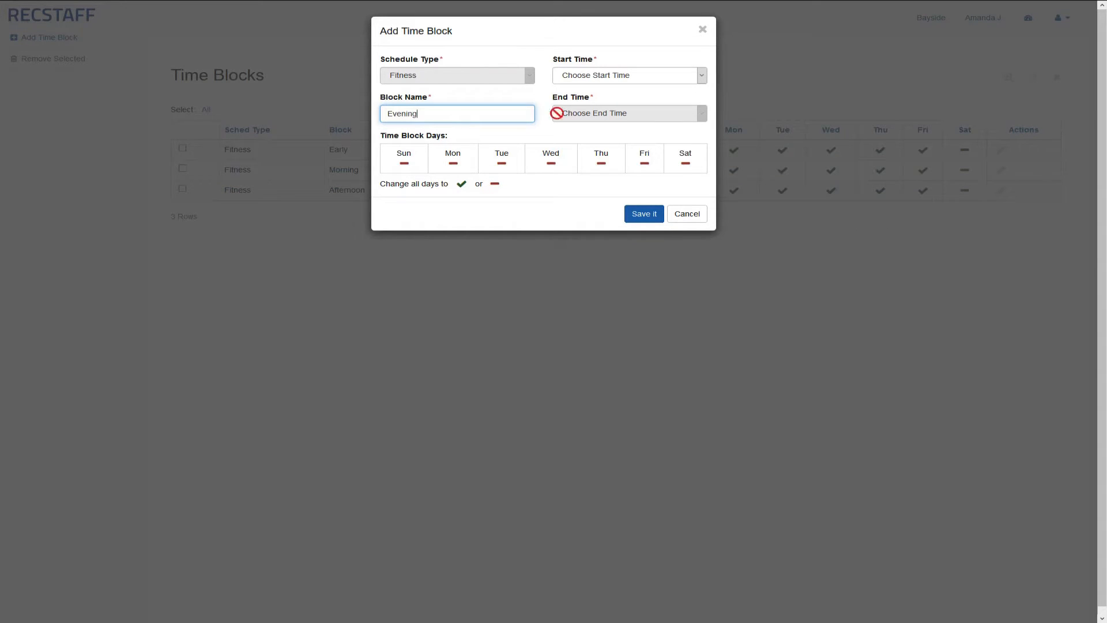
left_click(672, 77)
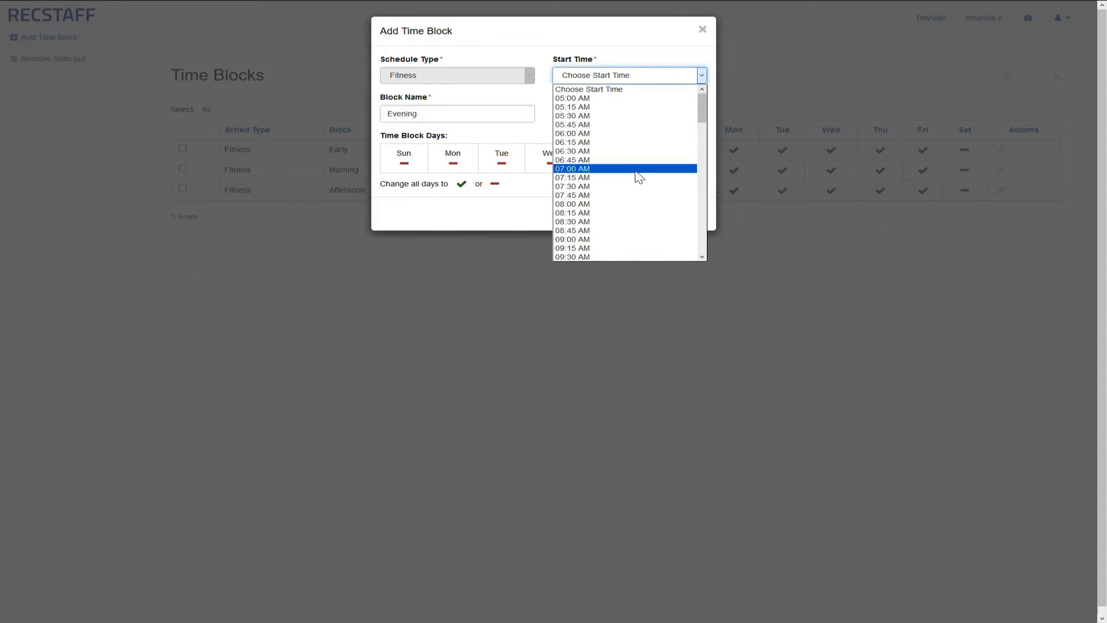
scroll(640, 176, "down", 5)
scroll(629, 205, "down", 2)
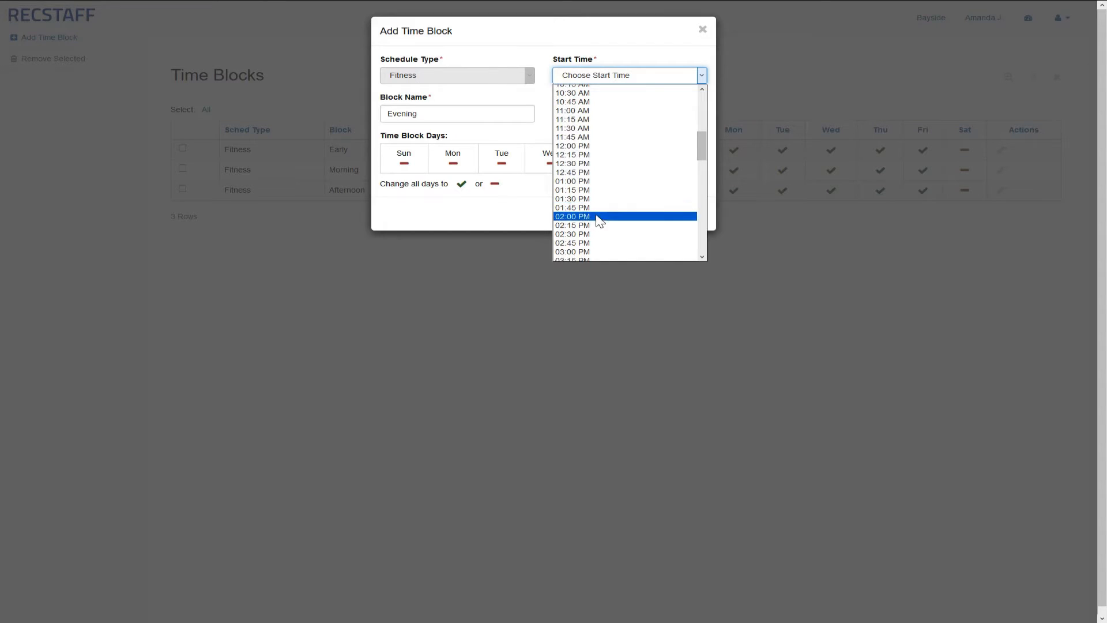
left_click(599, 216)
left_click(621, 118)
scroll(611, 224, "down", 5)
left_click(607, 255)
- Enable the Evening time block for Monday through Friday, save it and return to the schedule types
left_click(464, 169)
left_click(504, 173)
left_click(541, 174)
left_click(591, 176)
left_click(636, 173)
left_click(649, 216)
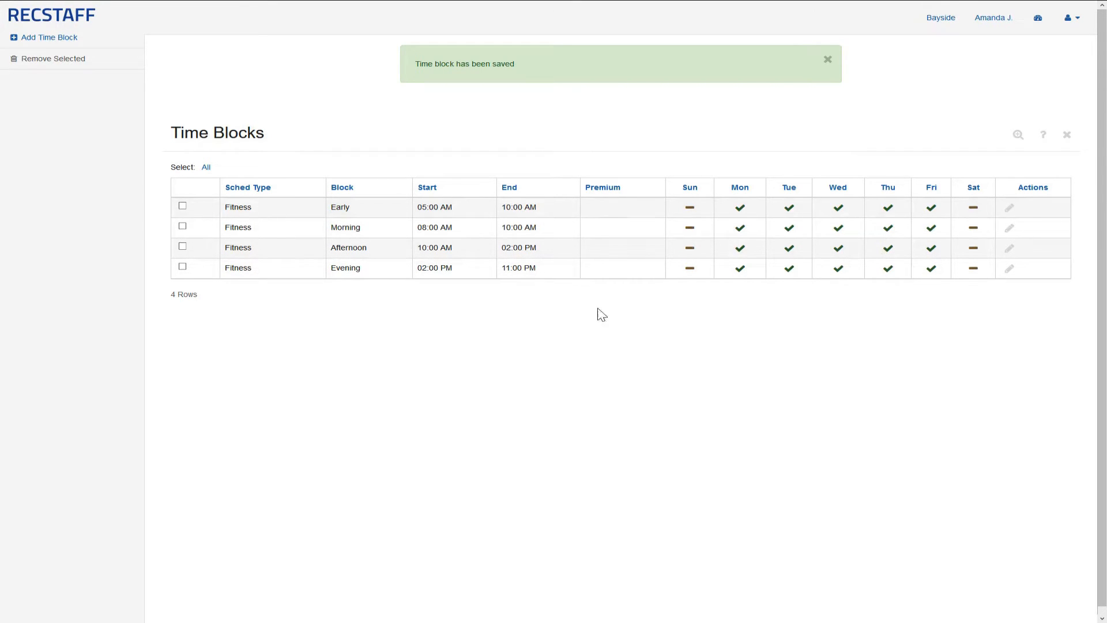
left_click(1067, 137)
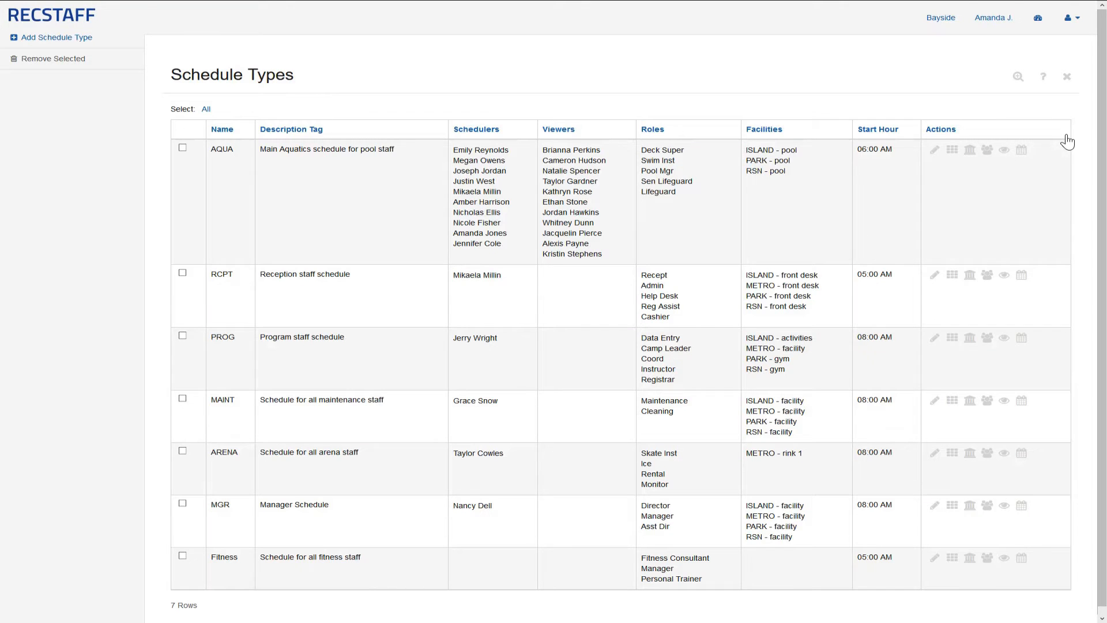
- Add Riverside North Sportsplex as a facility using the Fitness schedule type, with Exercise Room 1 as its default location
left_click(970, 558)
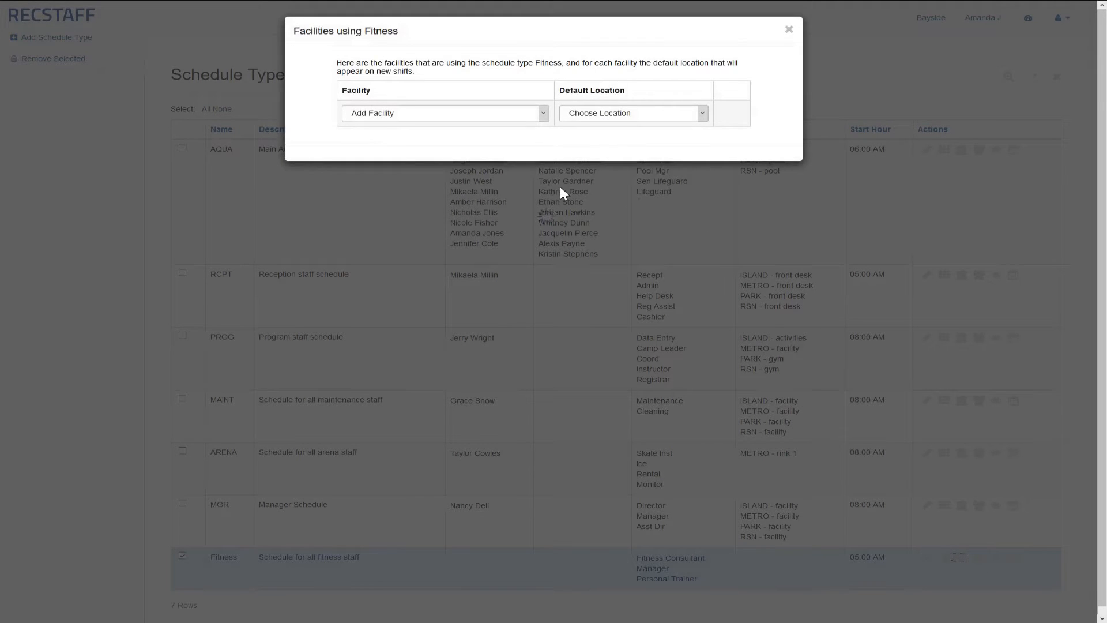
left_click(544, 115)
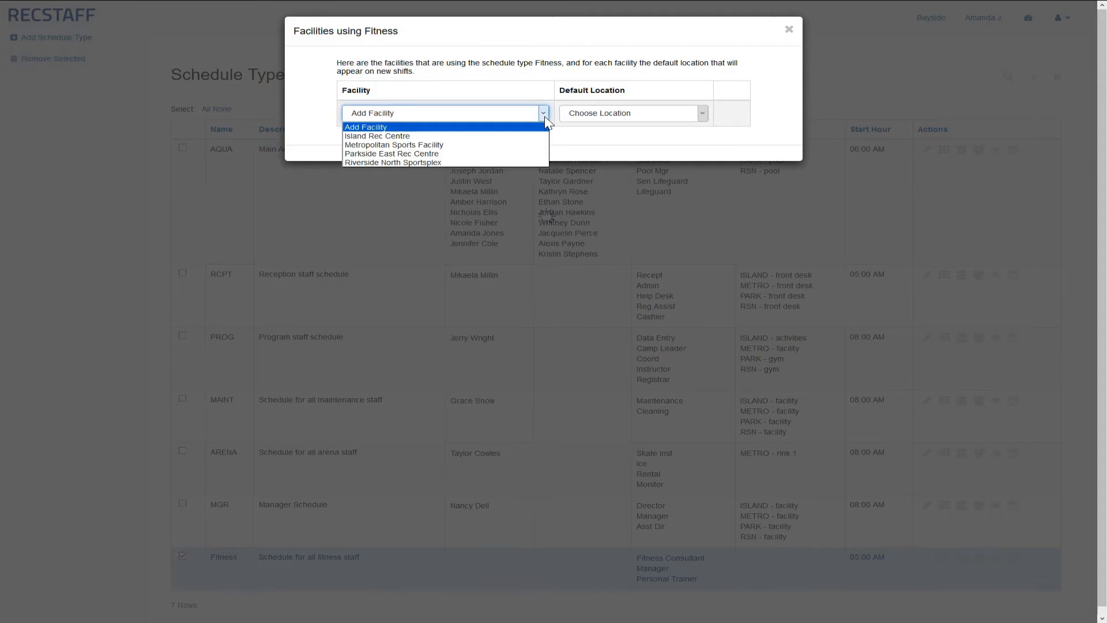
left_click(532, 162)
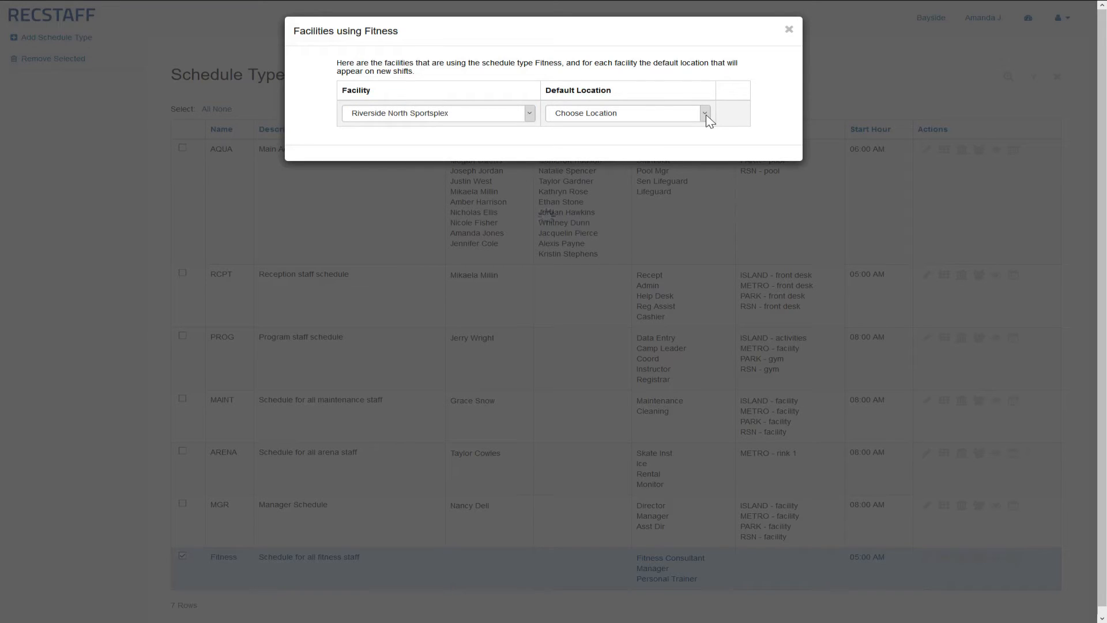
left_click(706, 116)
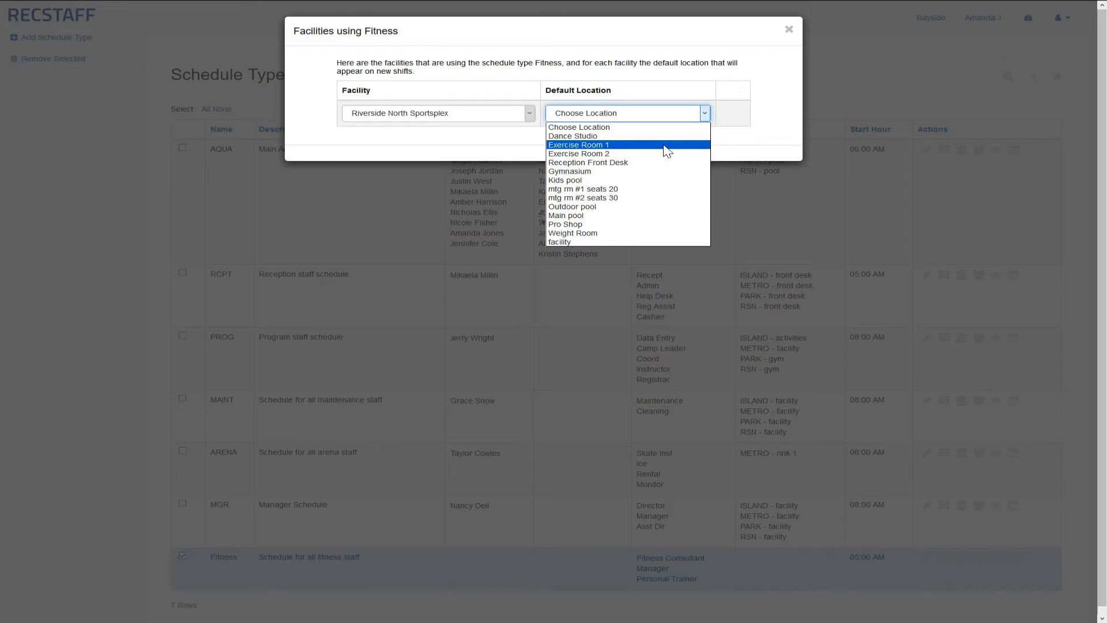
left_click(664, 145)
left_click(729, 116)
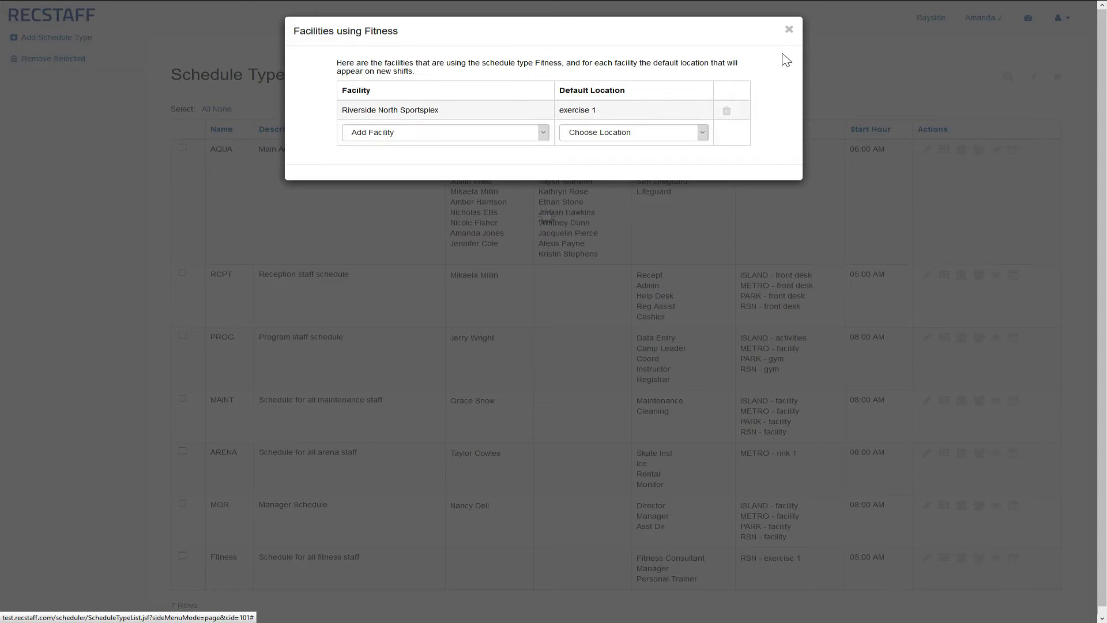
left_click(789, 30)
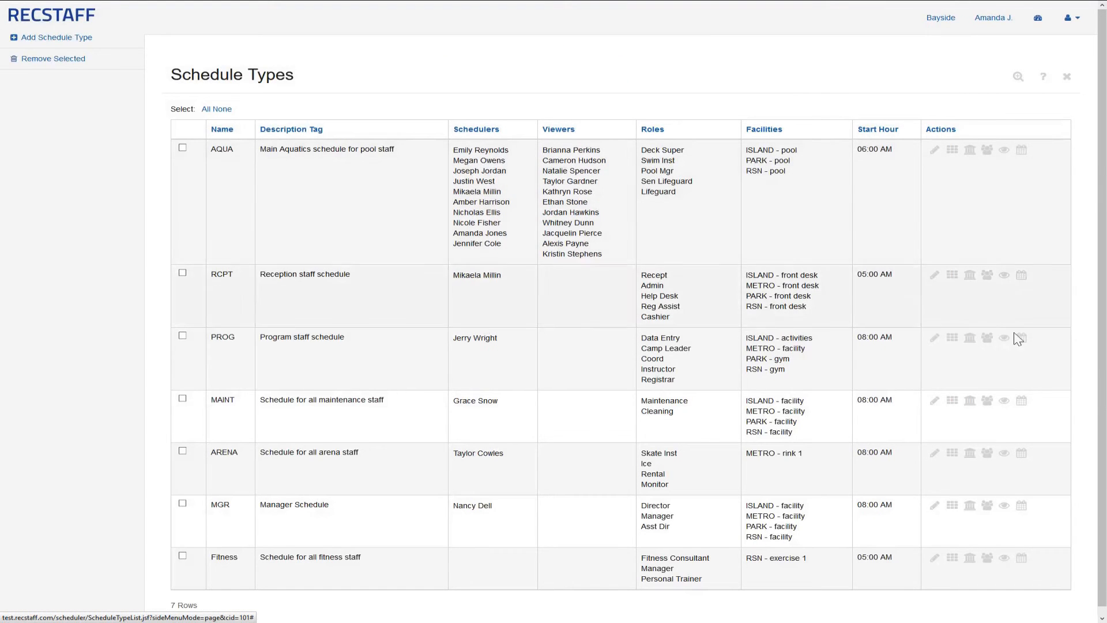
- Add the first scheduler listed for AQUA as a scheduler of the Fitness schedule type
left_click(989, 561)
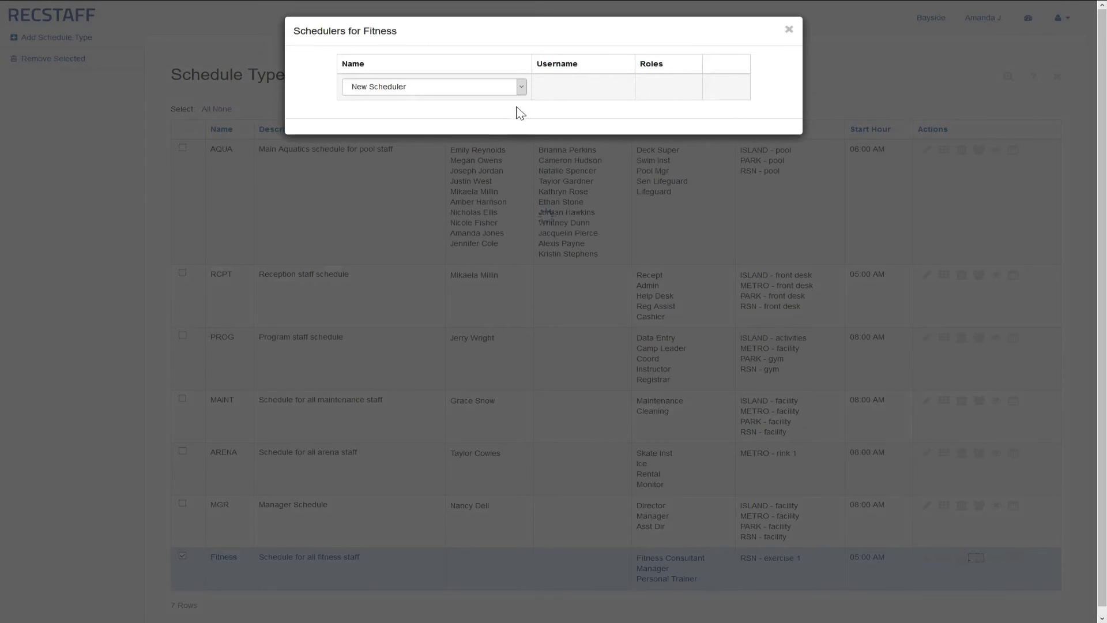
left_click(522, 87)
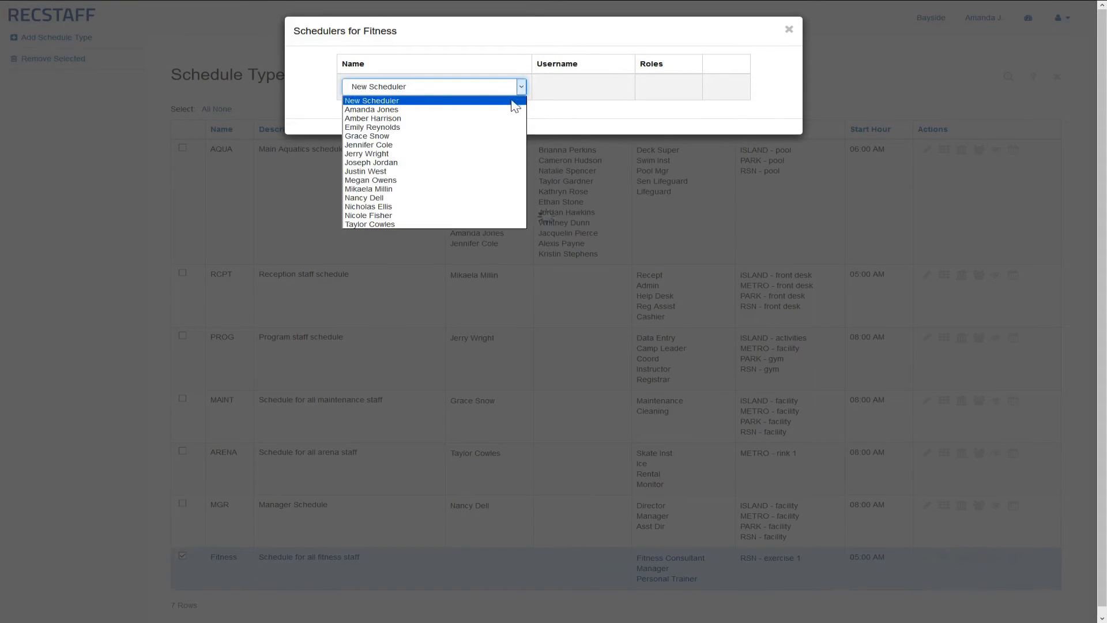
left_click(433, 128)
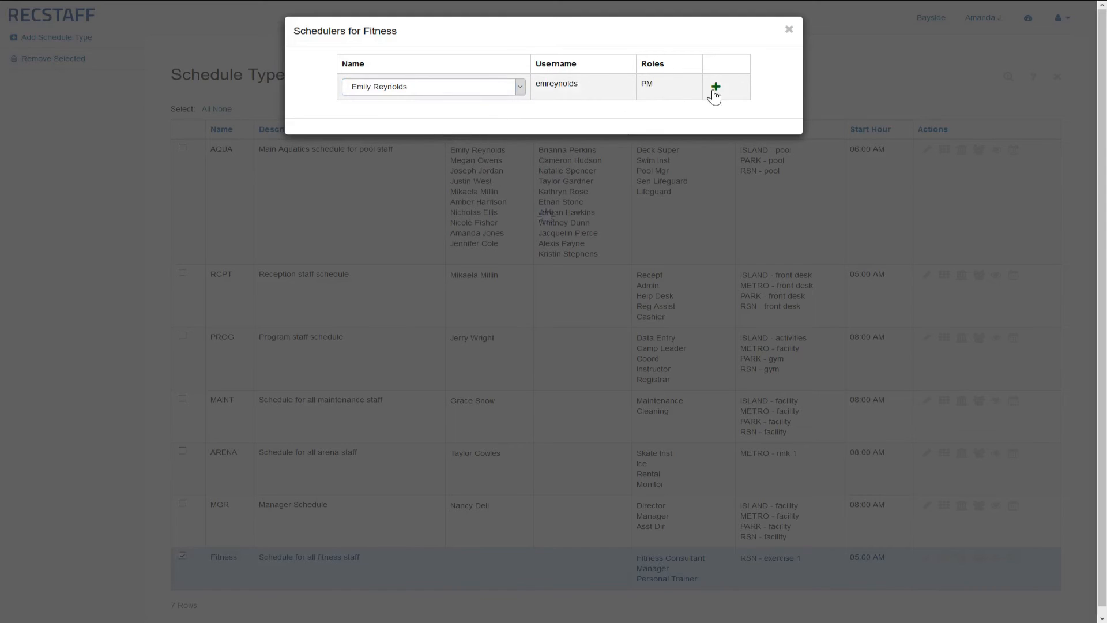
left_click(715, 88)
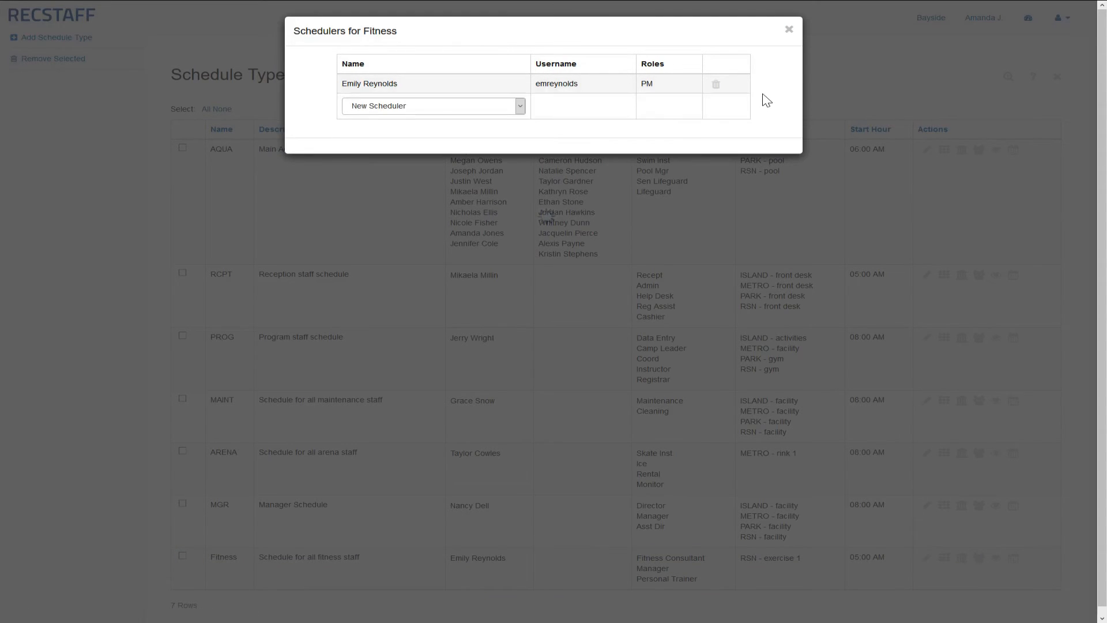
left_click(788, 30)
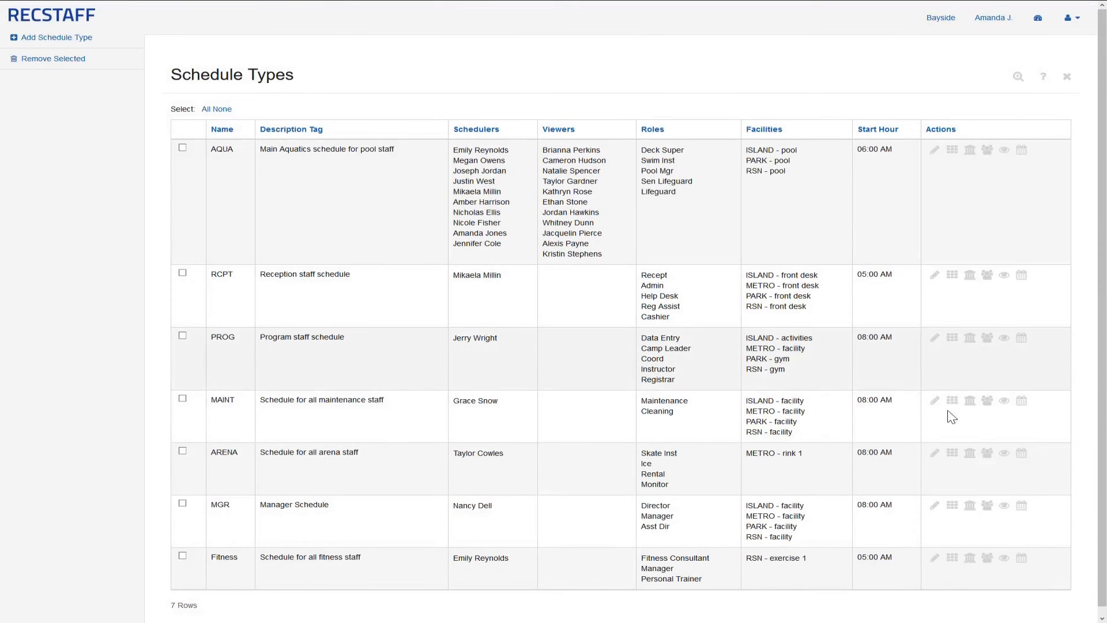
- Add an RSN employee with the SW and LG roles as a viewer of the Fitness schedule type
left_click(1004, 560)
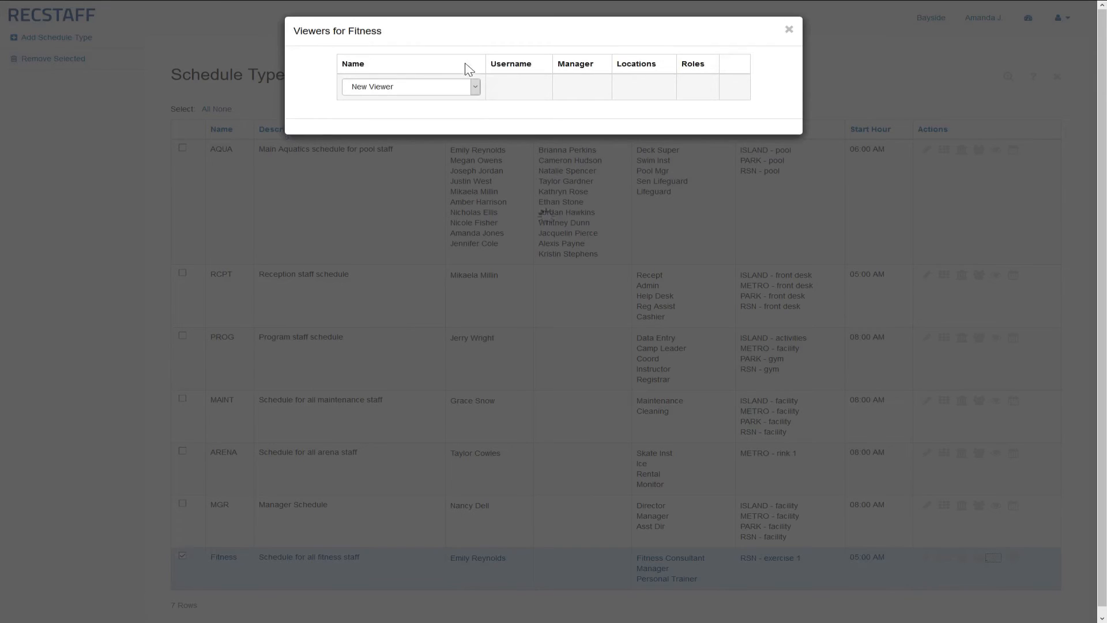
left_click(475, 88)
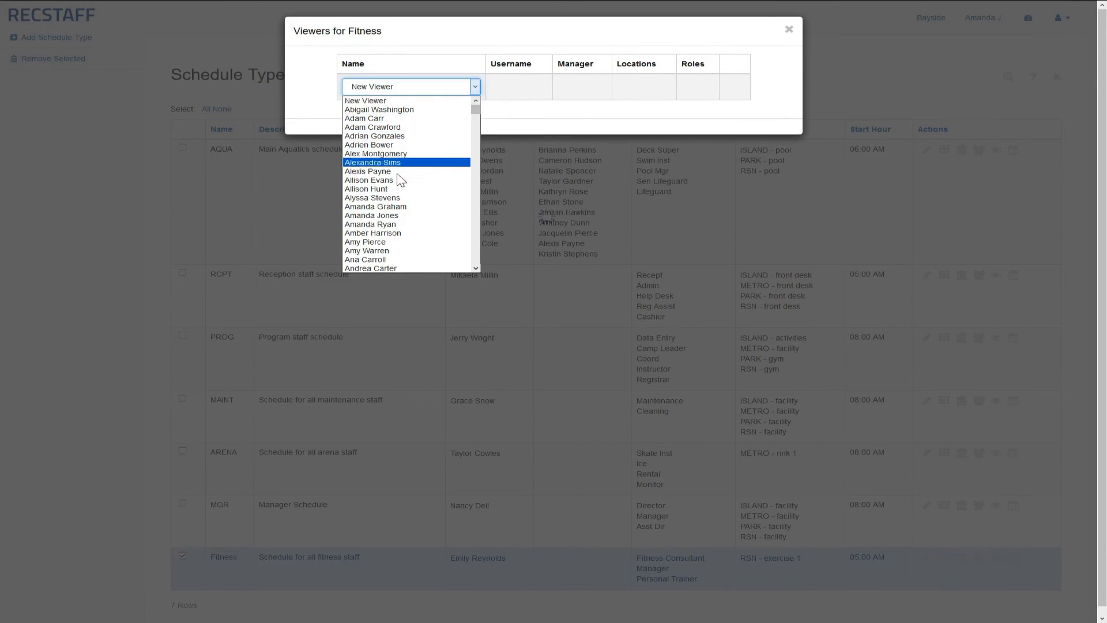
left_click(369, 180)
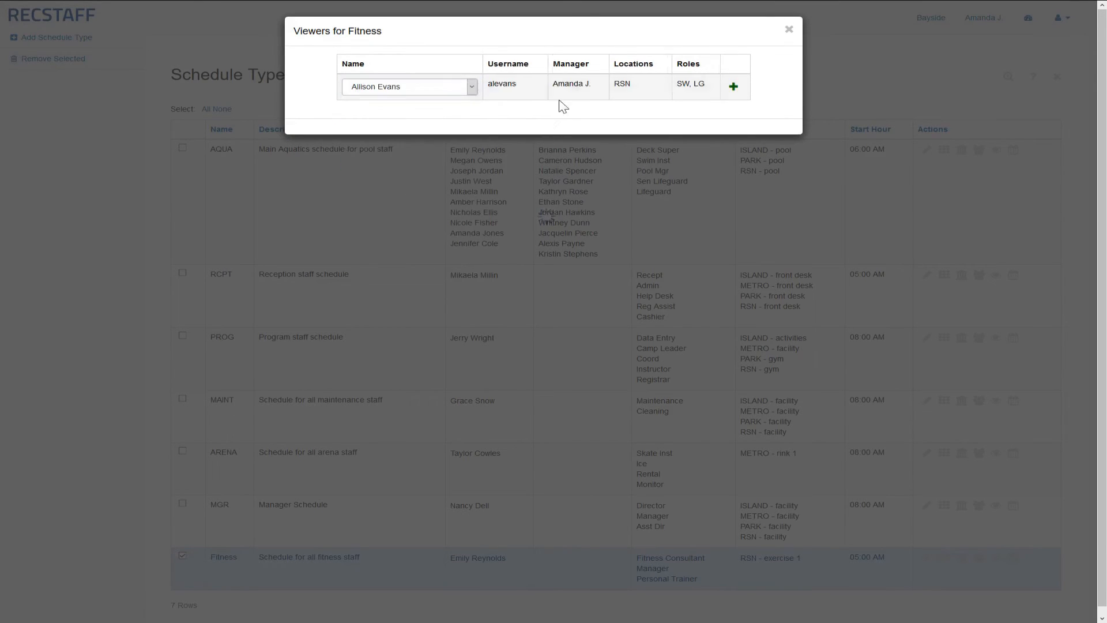
left_click(733, 87)
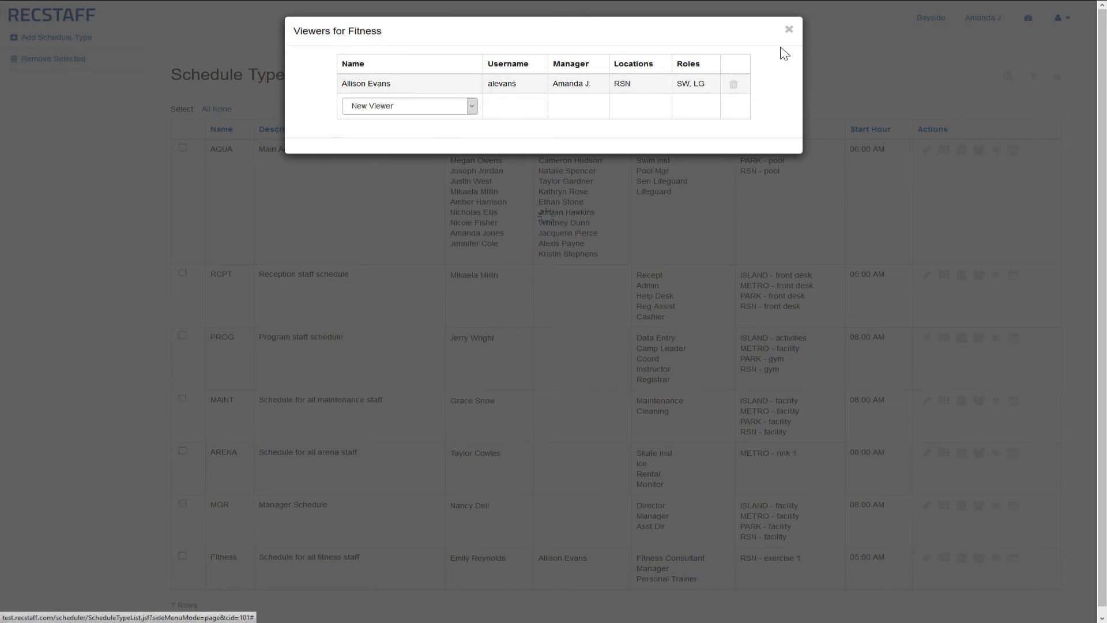
left_click(789, 30)
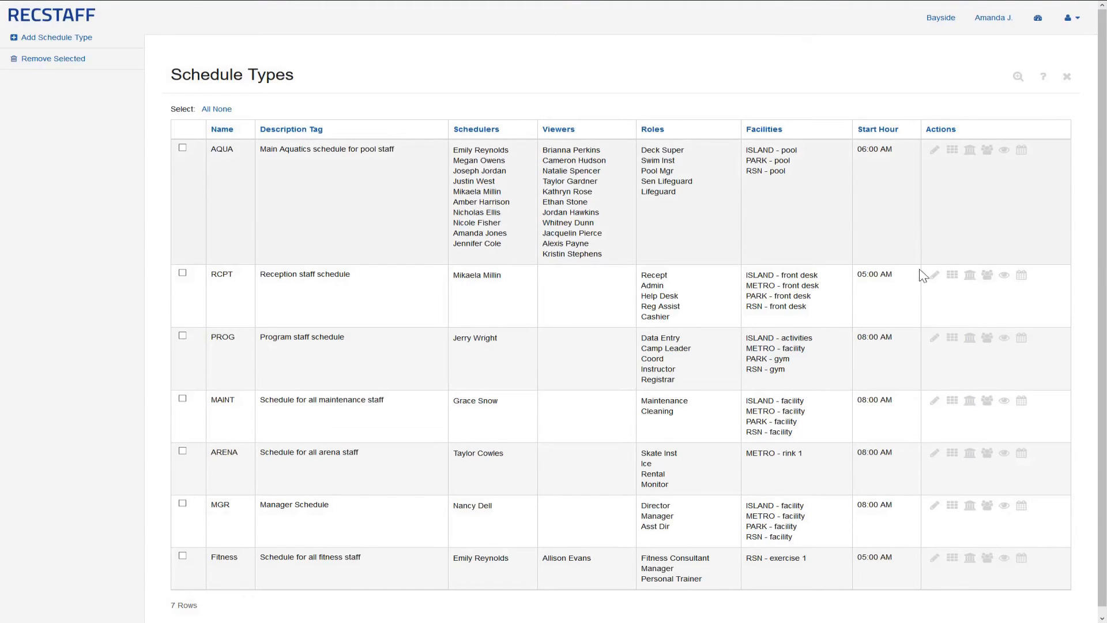
- View the current schedules from the Fitness schedule type and return to the schedule types list
left_click(1022, 563)
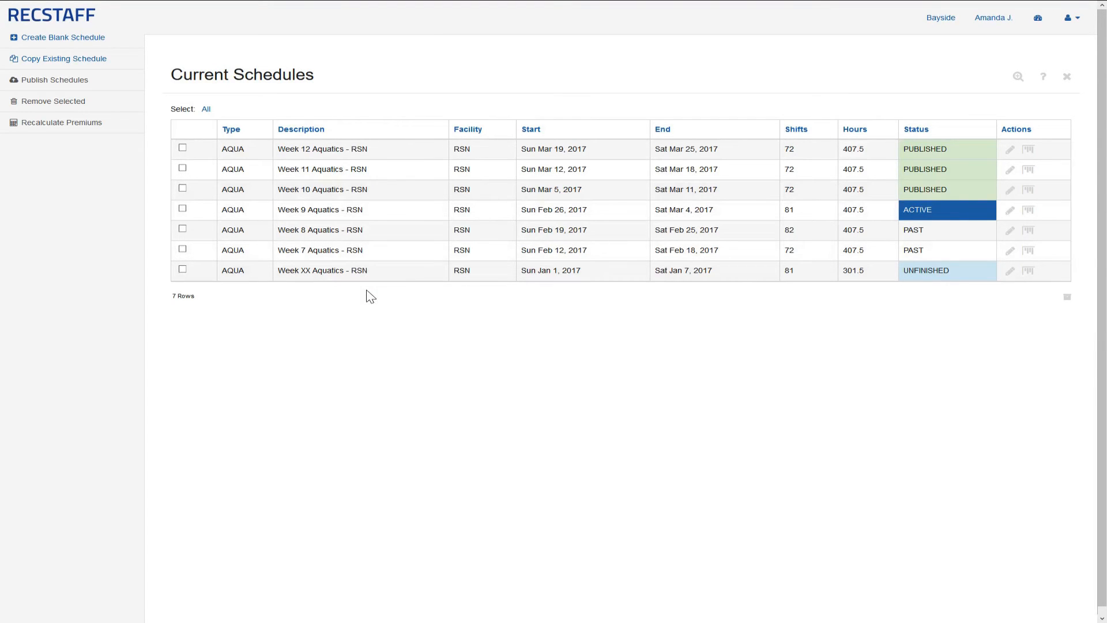
left_click(1067, 78)
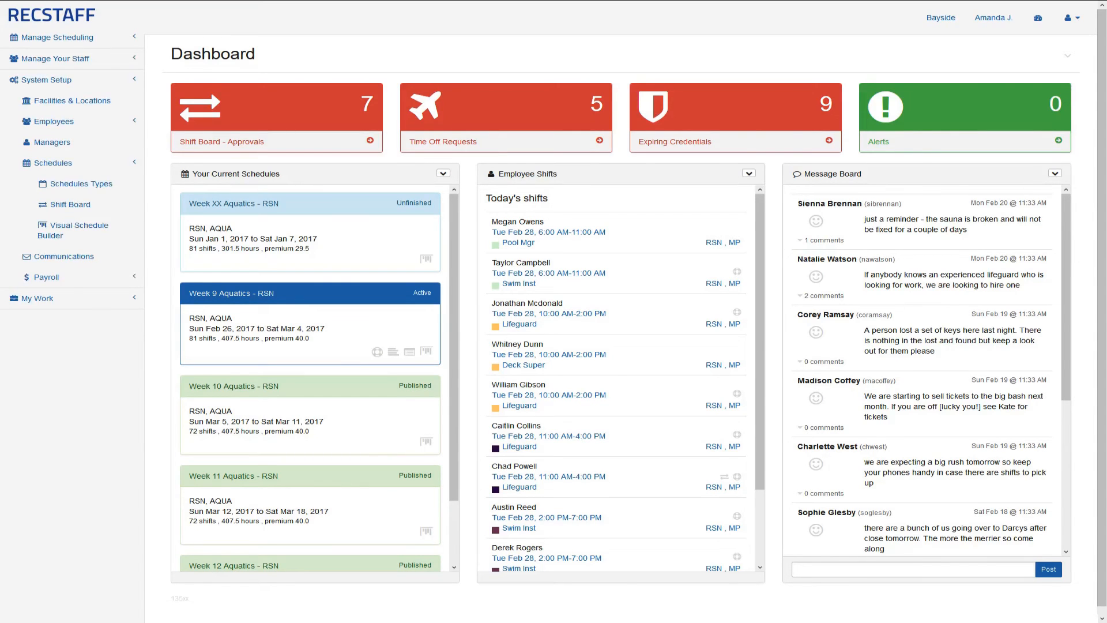
left_click(112, 191)
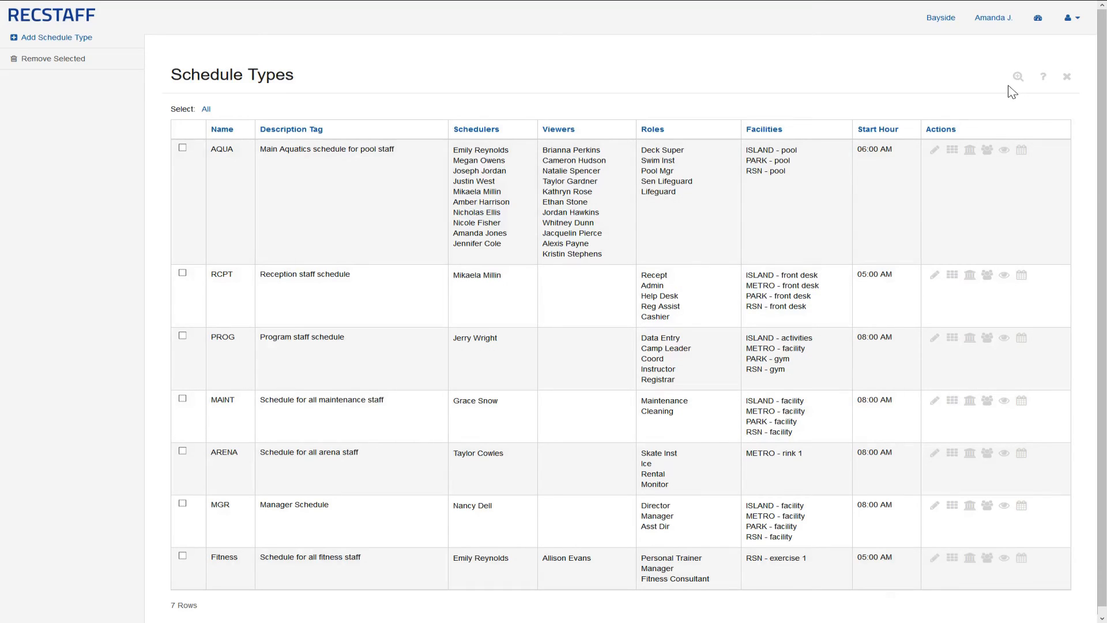
- In the personal availability grid, mark the Fitness Afternoon block on Monday as Can not work
left_click(1037, 26)
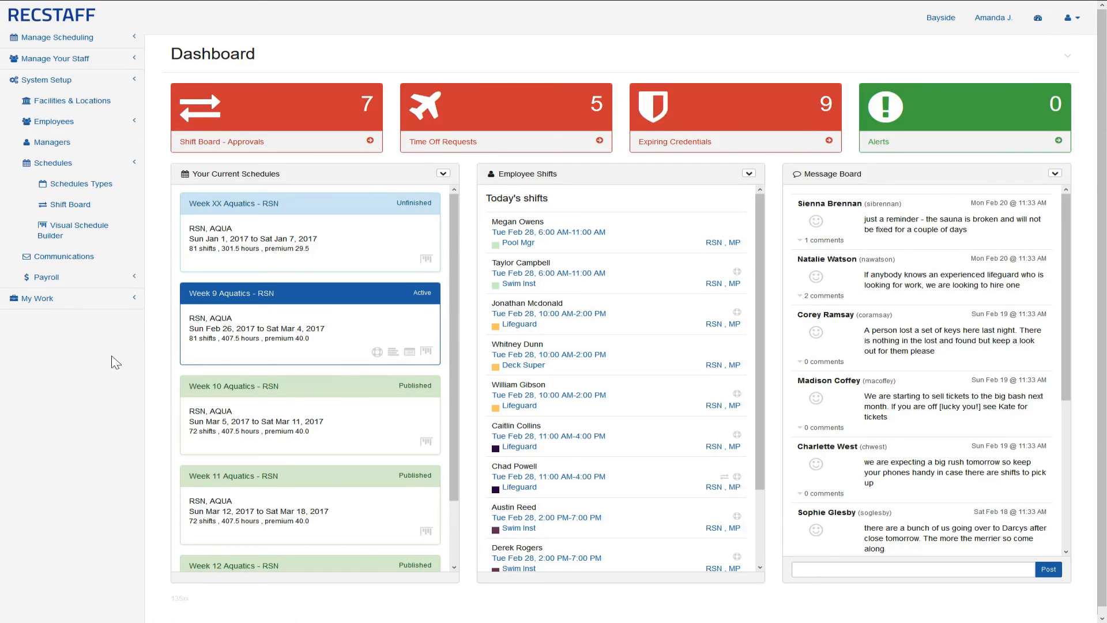
left_click(88, 305)
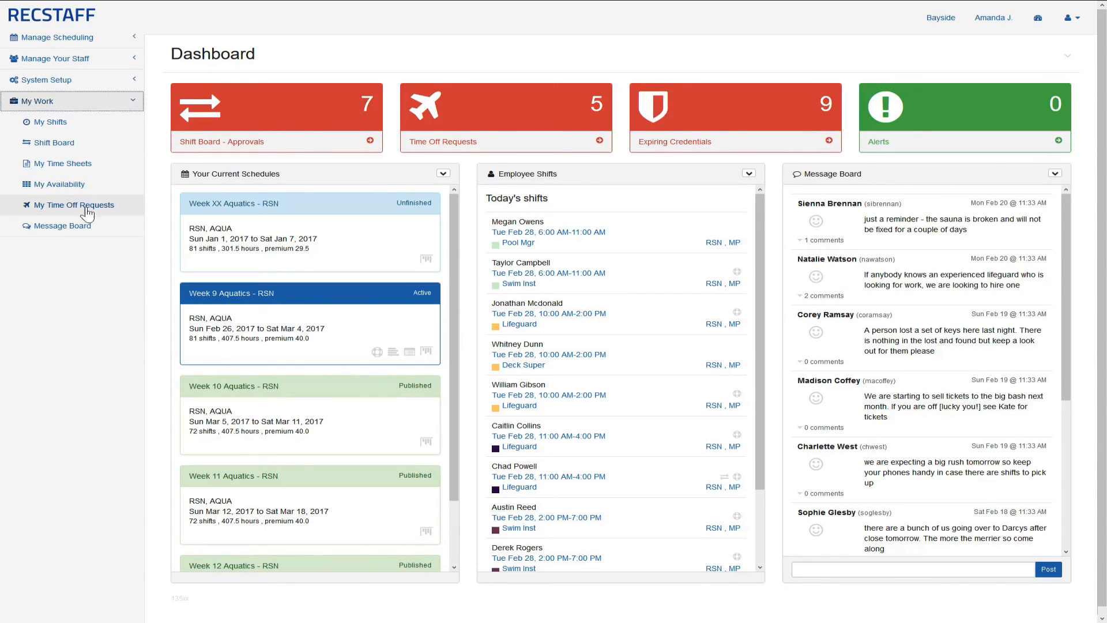
left_click(89, 191)
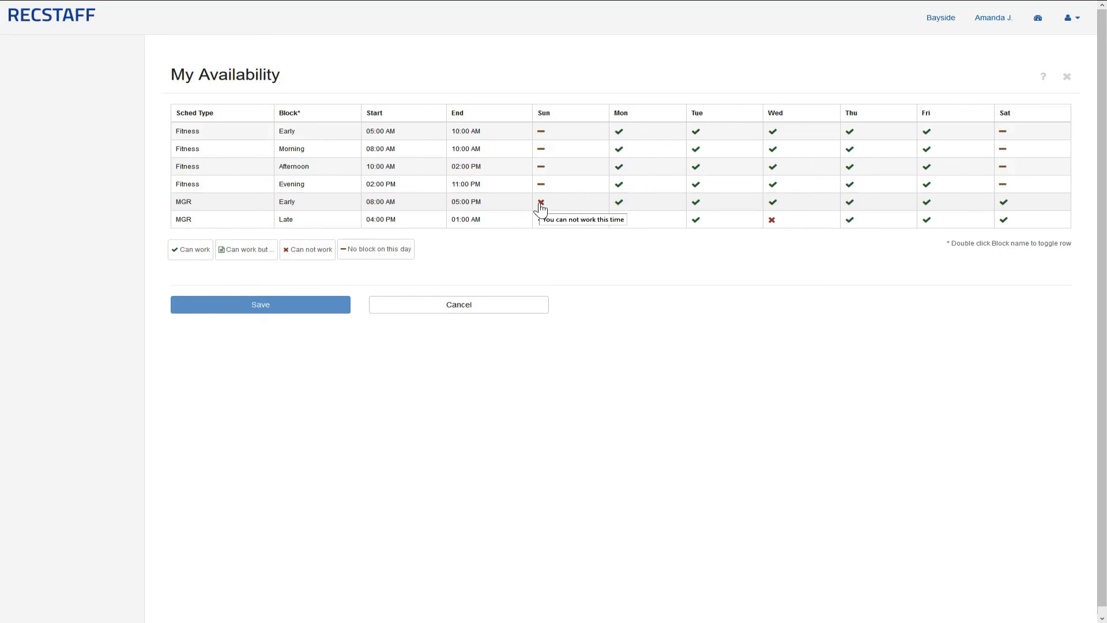
left_click(619, 167)
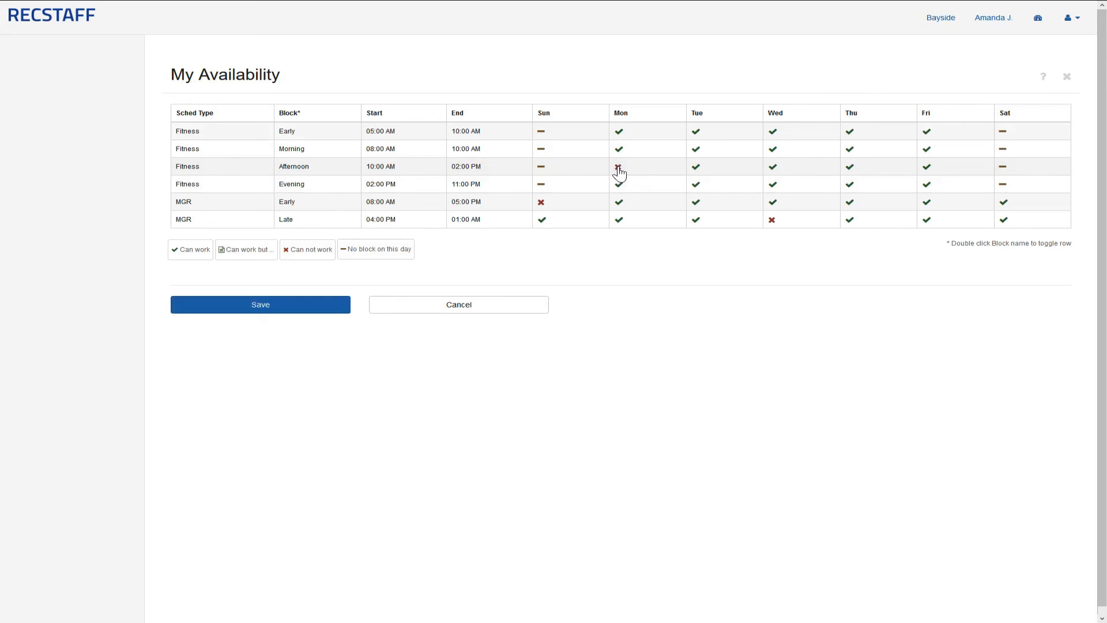